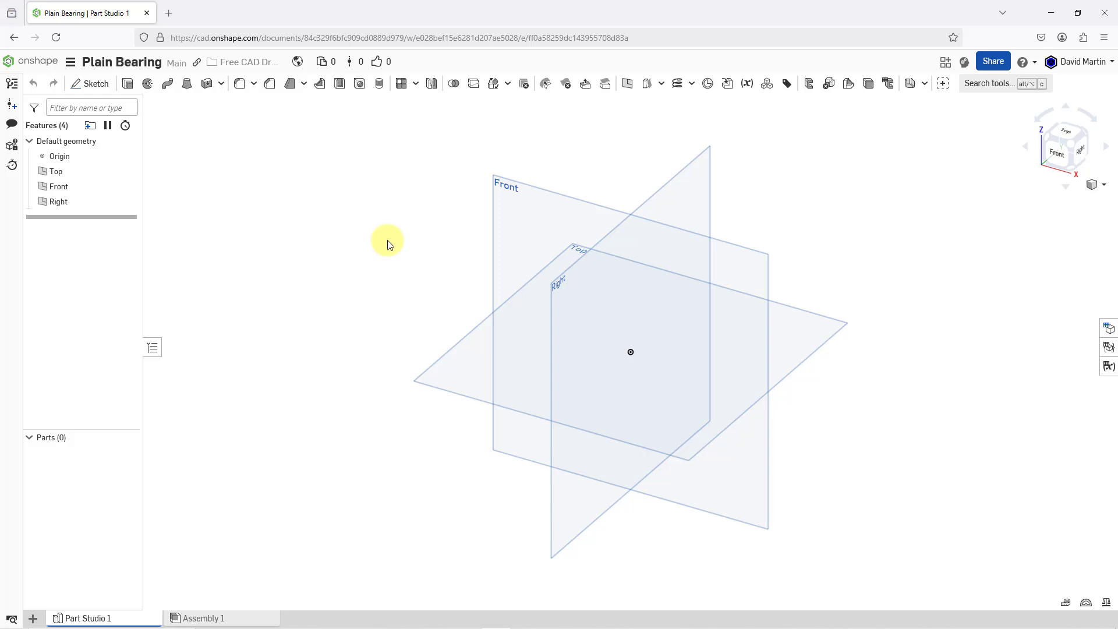
- Start a new sketch on the Front plane and orient the view normal to the sketch plane
{"action": "left_click", "coordinate": [506, 190]}
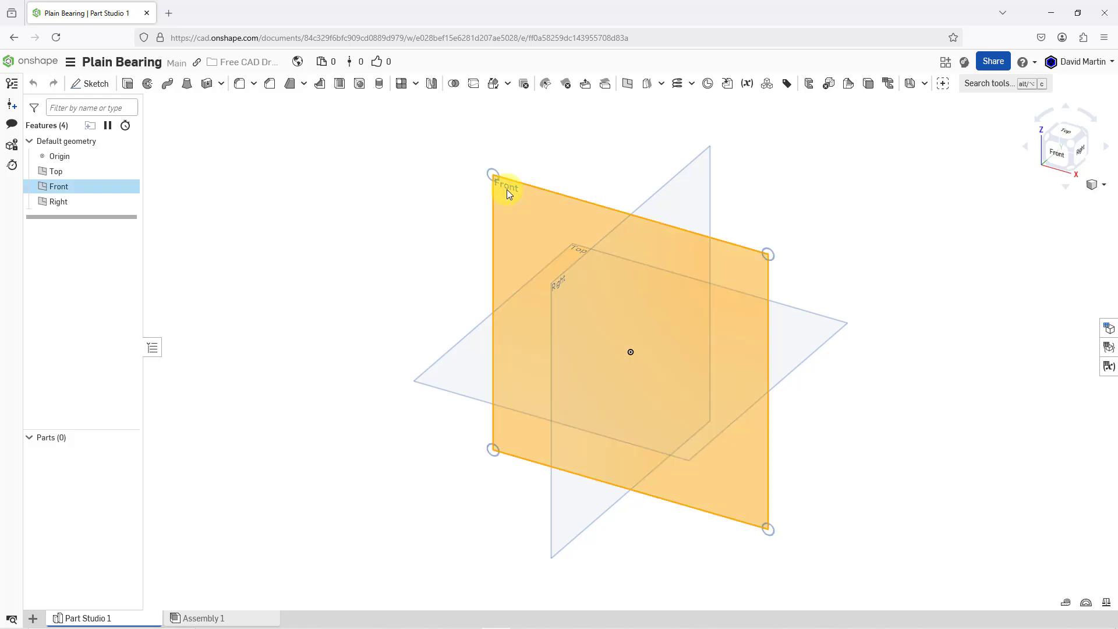
{"action": "right_click", "coordinate": [370, 197]}
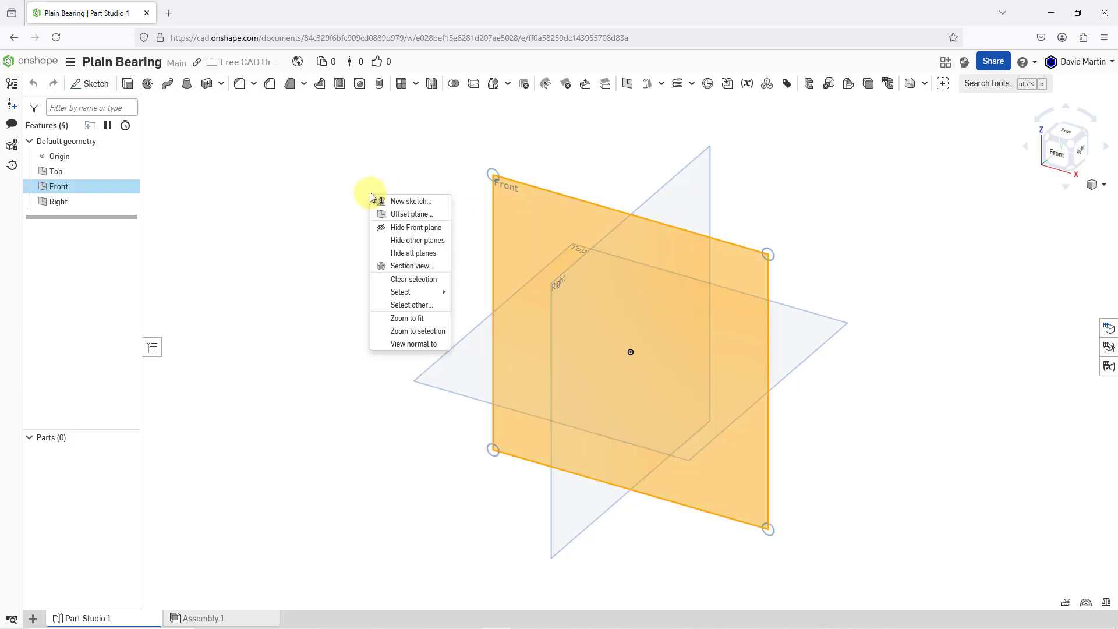
{"action": "left_click", "coordinate": [442, 208]}
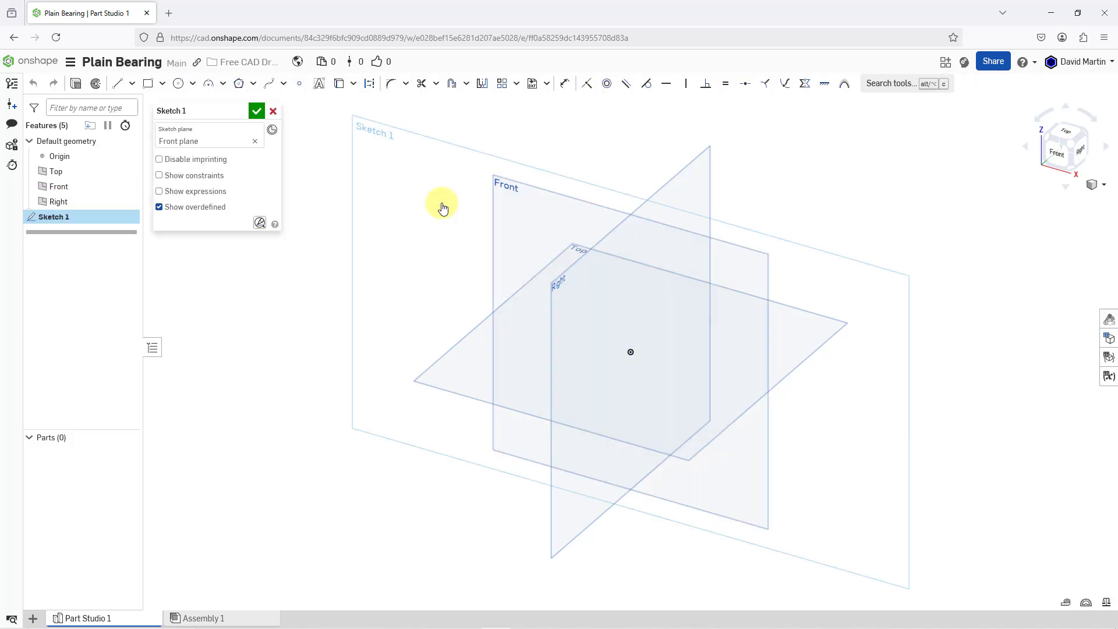
{"action": "right_click", "coordinate": [369, 199]}
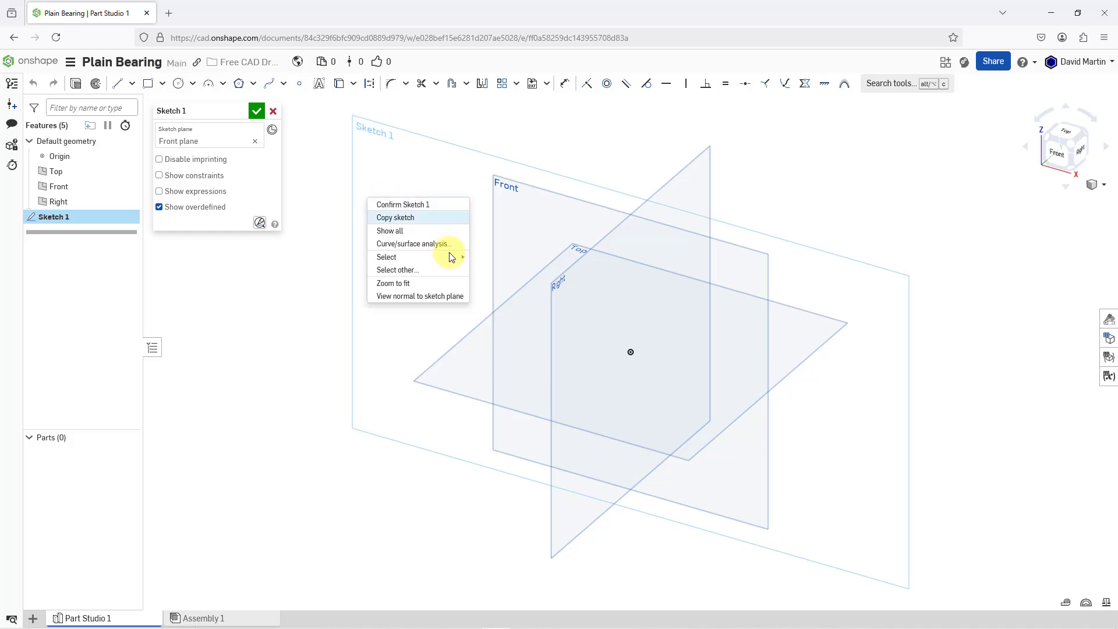
{"action": "left_click", "coordinate": [461, 304]}
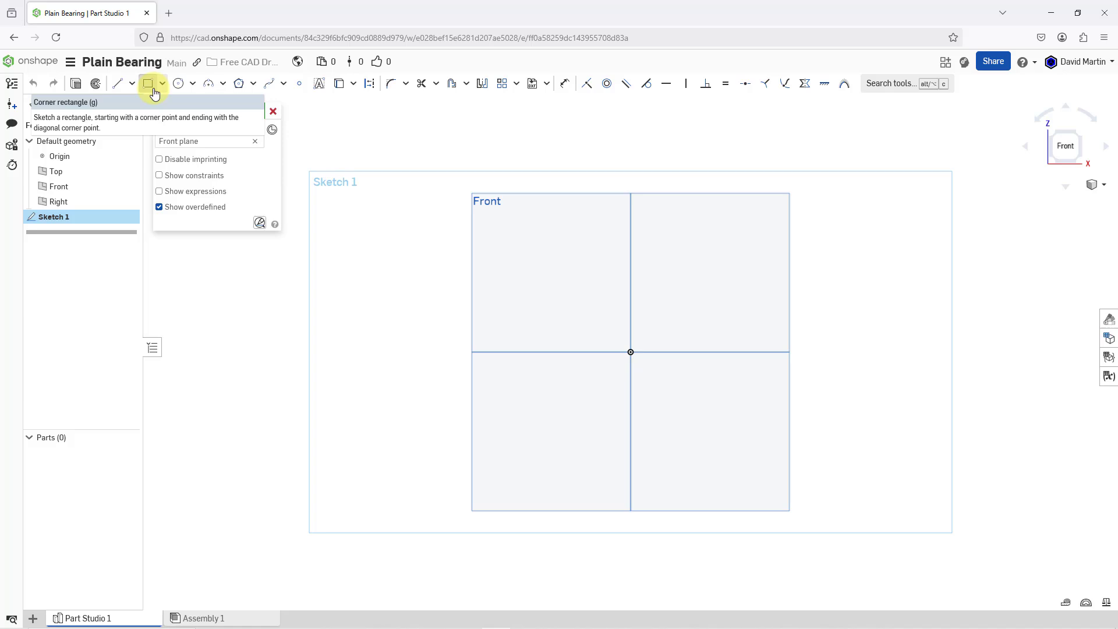
- Sketch a corner rectangle about 4.6 in wide and 1.14 in high, with its lower edge running through the origin
{"action": "left_click", "coordinate": [153, 89]}
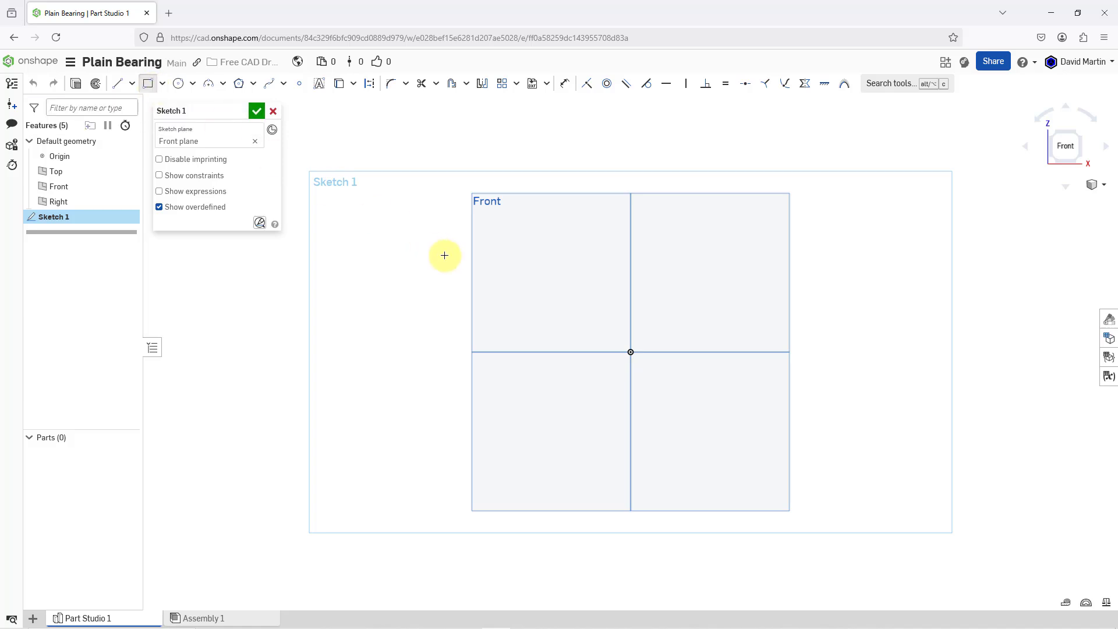
{"action": "left_click", "coordinate": [511, 352]}
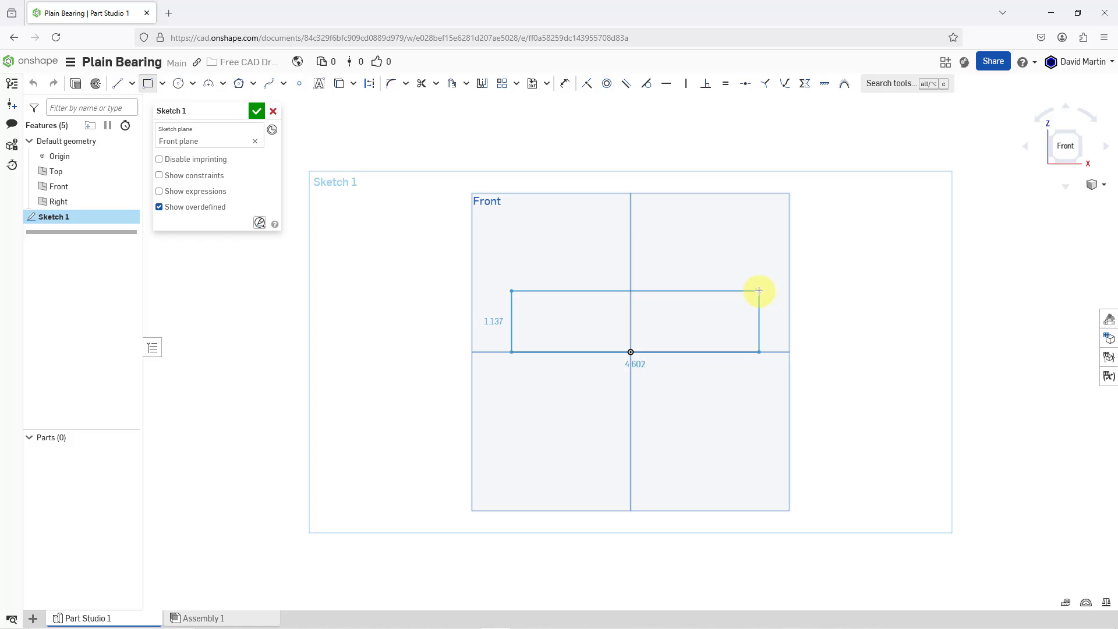
{"action": "left_click", "coordinate": [758, 290]}
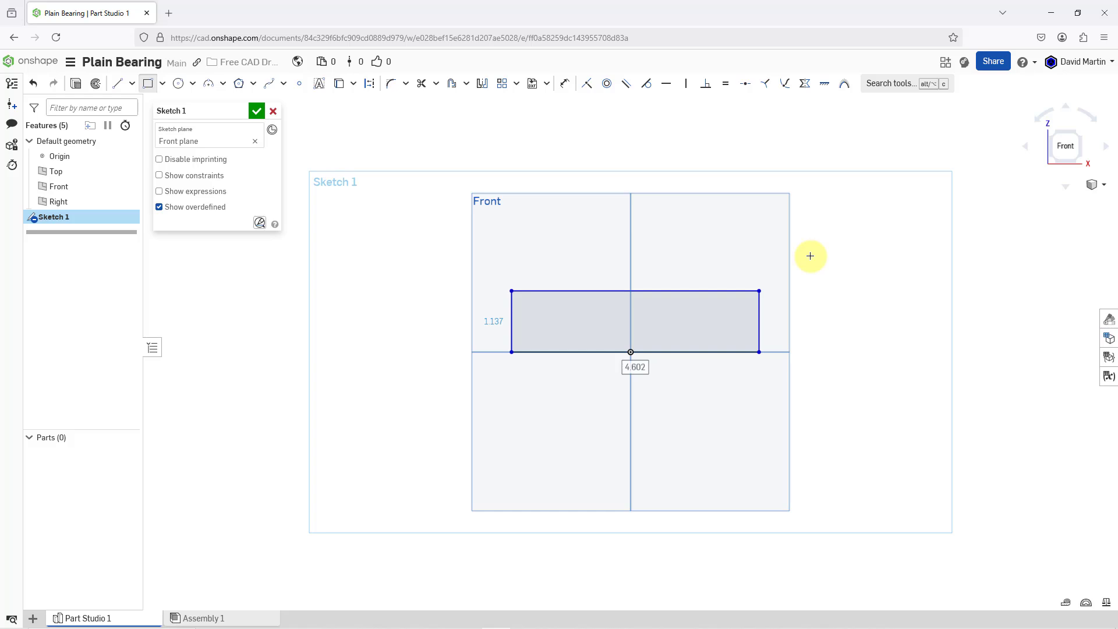
{"action": "right_click", "coordinate": [810, 256]}
{"action": "left_click", "coordinate": [838, 267]}
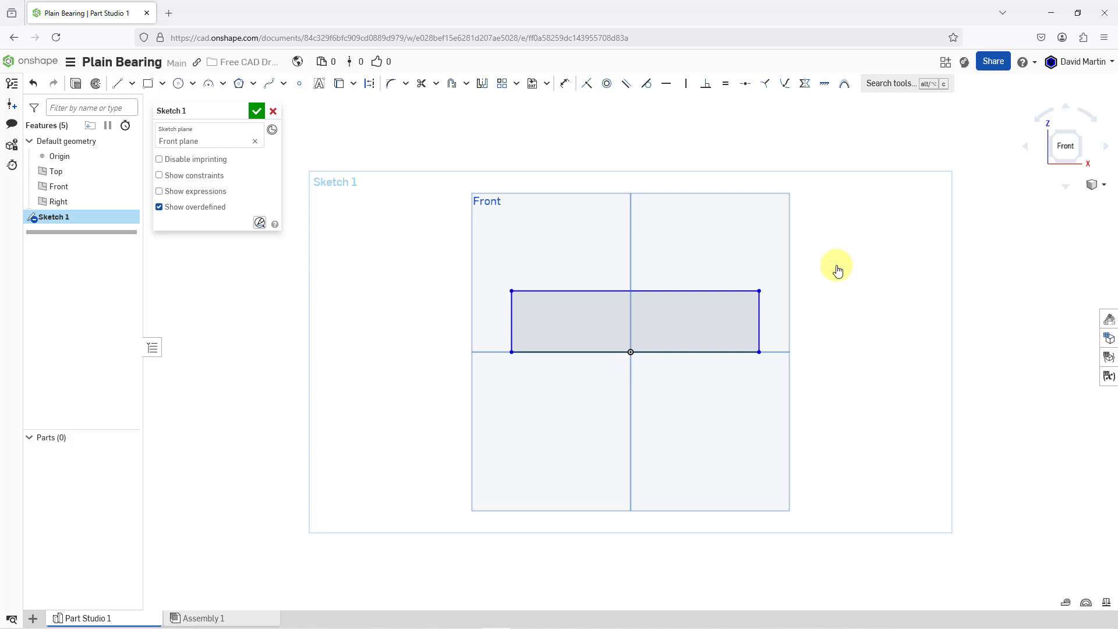
- Make the rectangle's two vertical sides symmetric about the vertical Right plane
{"action": "left_click", "coordinate": [804, 86]}
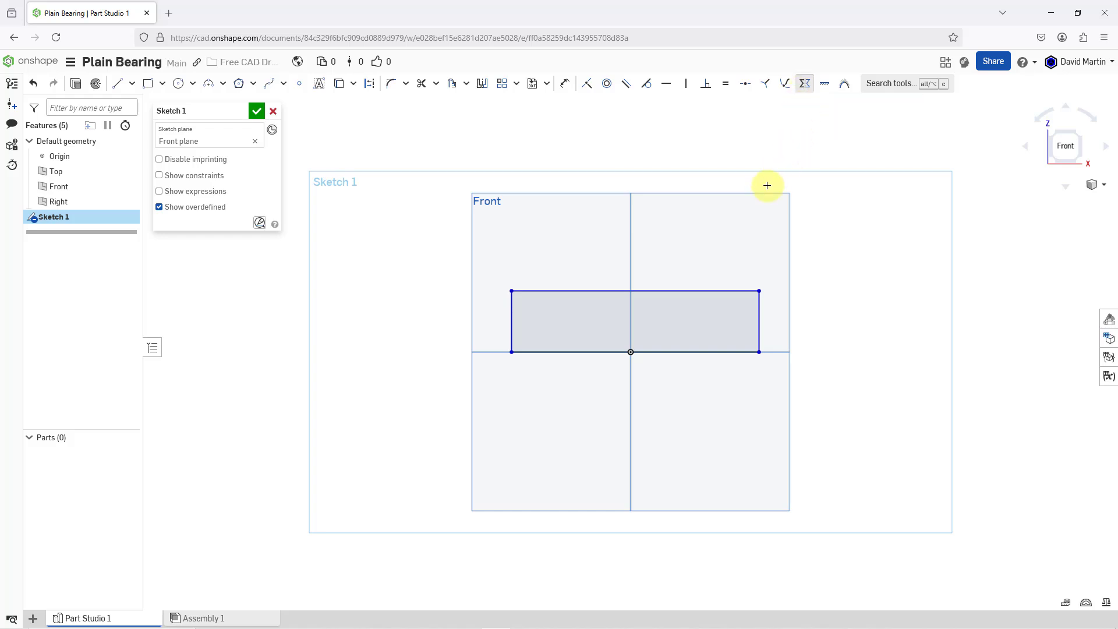
{"action": "left_click", "coordinate": [512, 314]}
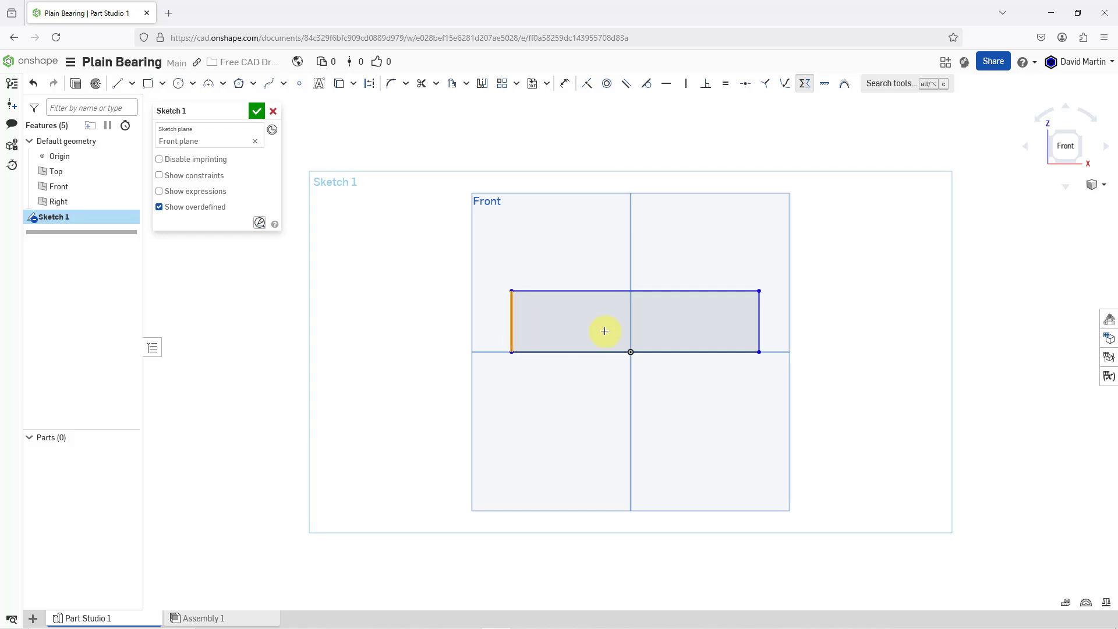
{"action": "left_click", "coordinate": [758, 317]}
{"action": "left_click", "coordinate": [629, 251]}
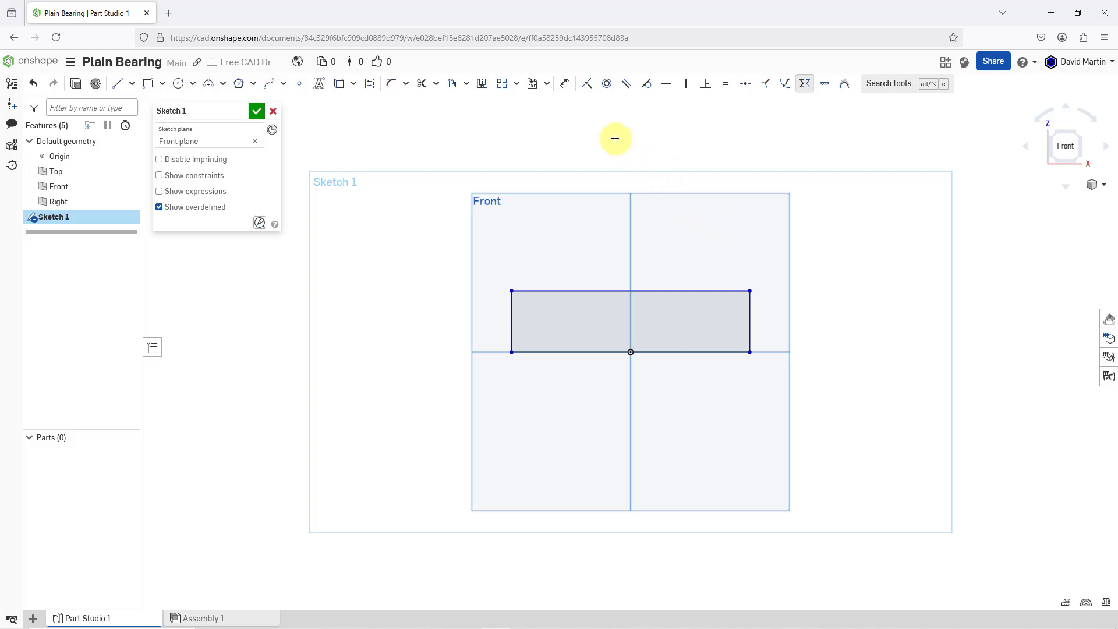
- Dimension the rectangle's lower edge and set its width to 5.625 in
{"action": "left_click", "coordinate": [568, 96]}
{"action": "left_click", "coordinate": [679, 352]}
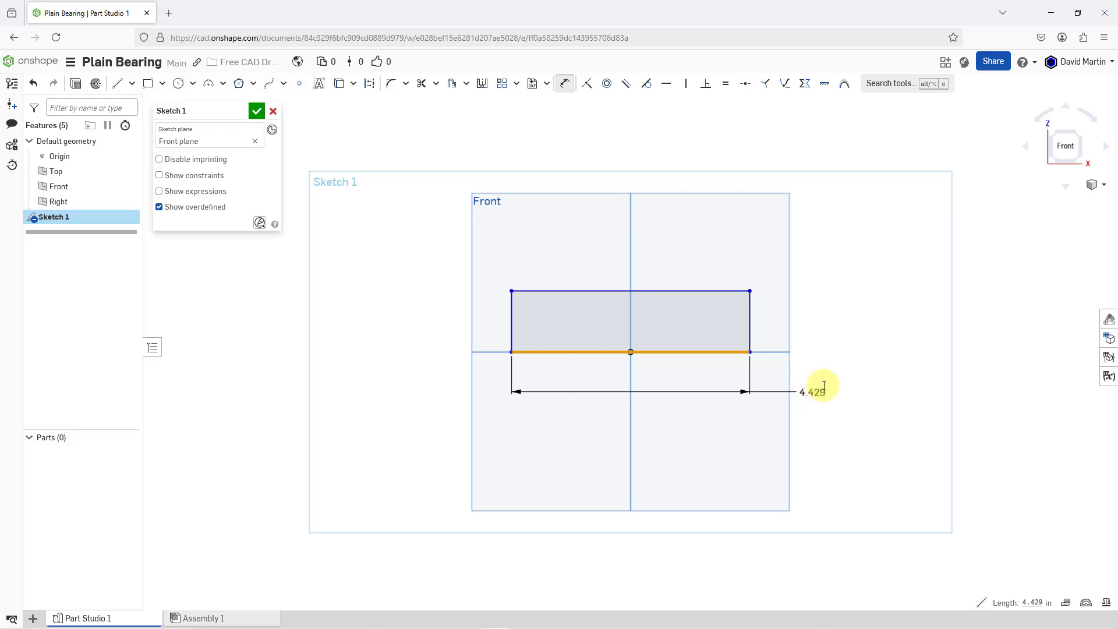
{"action": "left_click", "coordinate": [815, 384]}
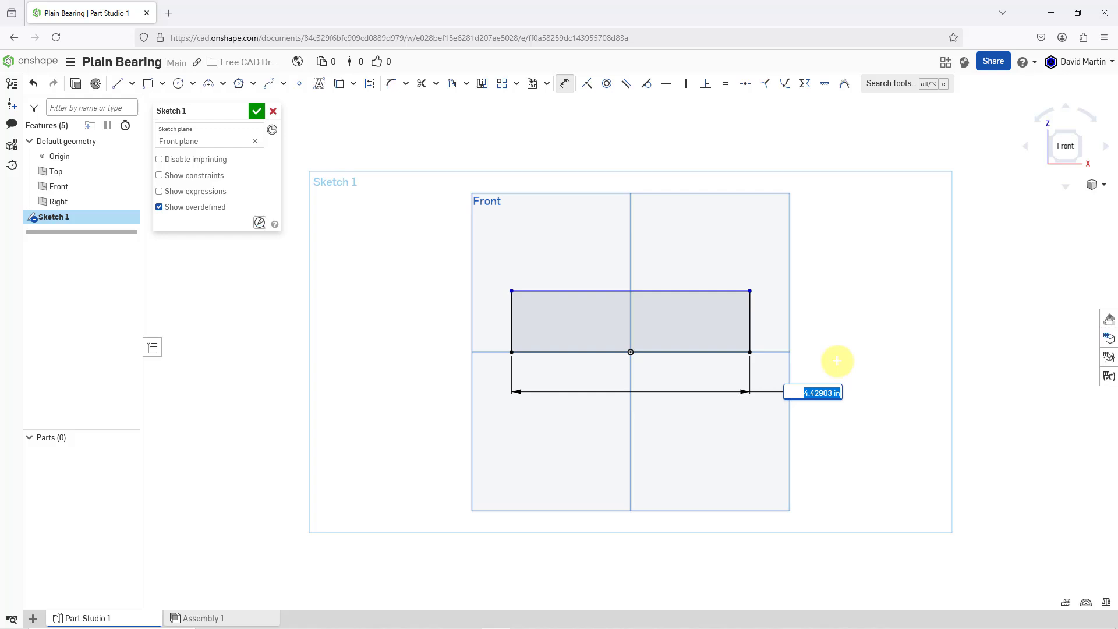
{"action": "key", "text": "BackSpace"}
{"action": "type", "text": "5.625"}
{"action": "key", "text": "Return"}
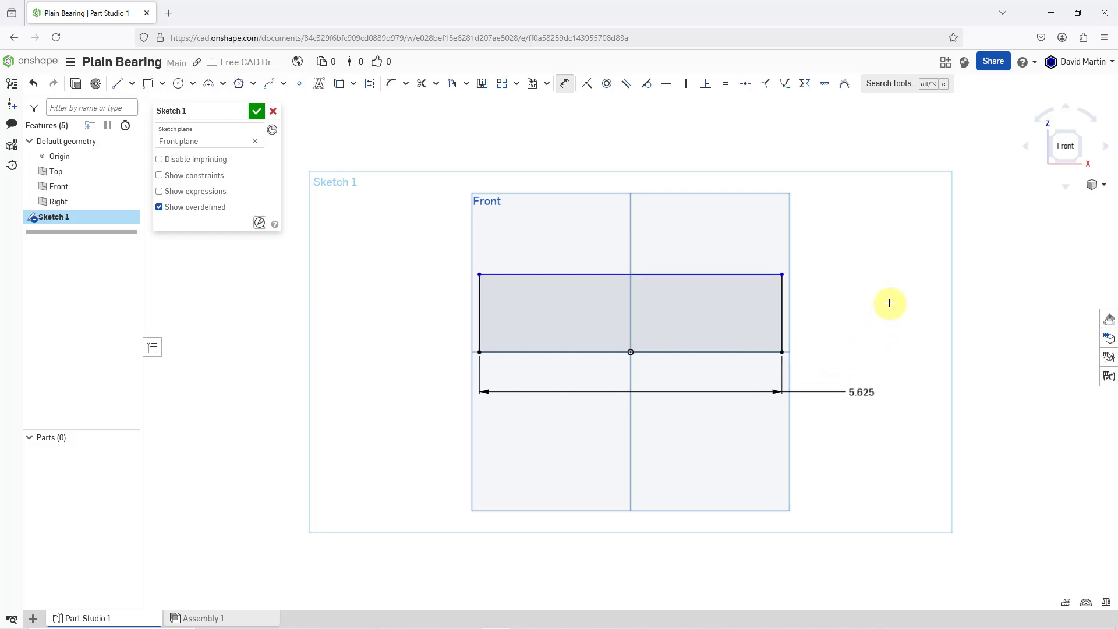
- Dimension the rectangle's vertical side and set its height to 0.625 in
{"action": "left_click", "coordinate": [782, 315]}
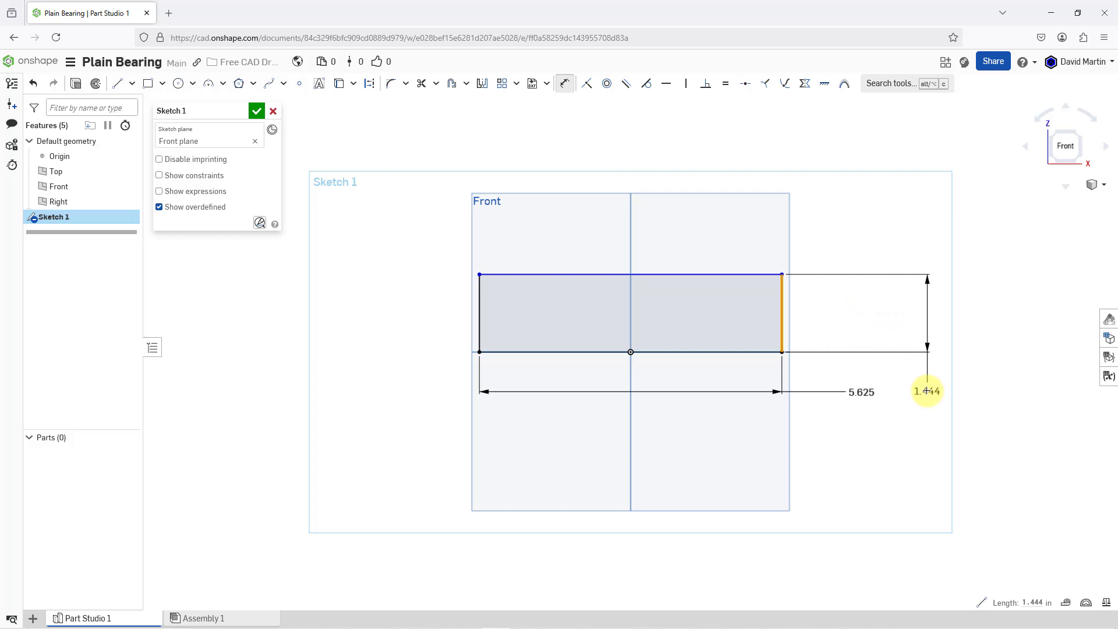
{"action": "left_click", "coordinate": [927, 392]}
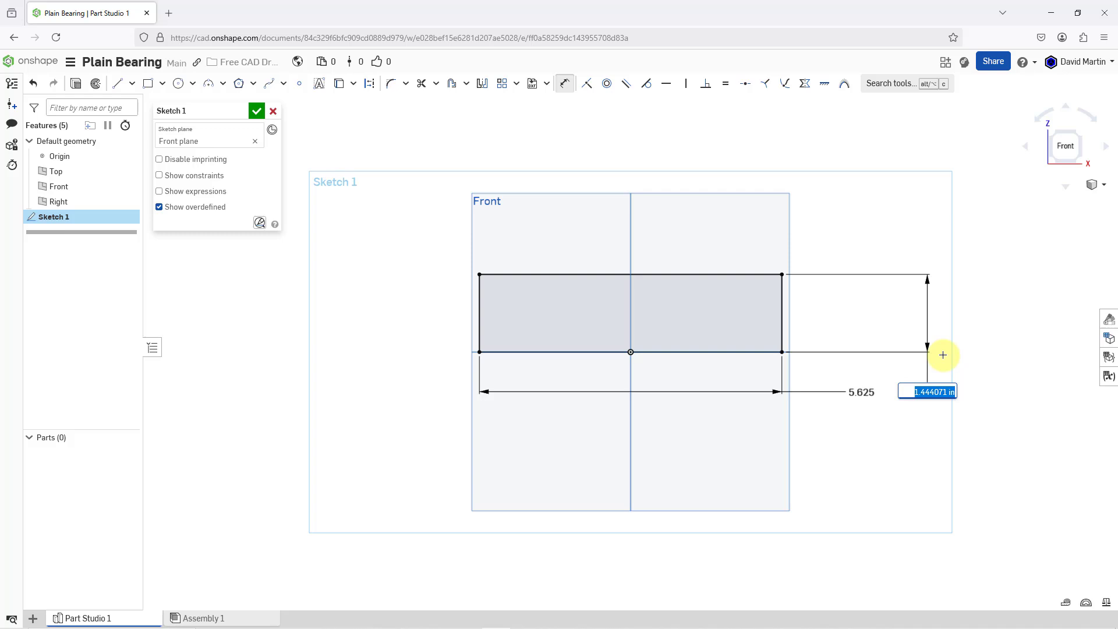
{"action": "type", "text": "0.625"}
{"action": "key", "text": "Return"}
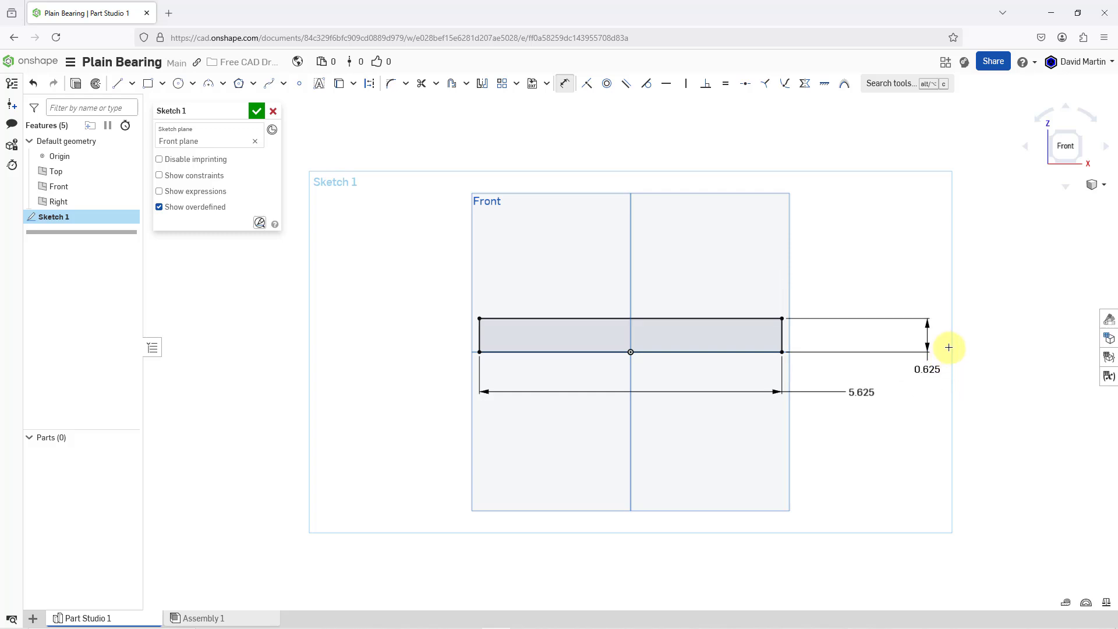
- Sketch a second corner rectangle about 2.81 in wide and 1.3 in high, standing on the base rectangle's upper edge
{"action": "scroll", "coordinate": [948, 294], "scroll_direction": "up", "scroll_amount": 1}
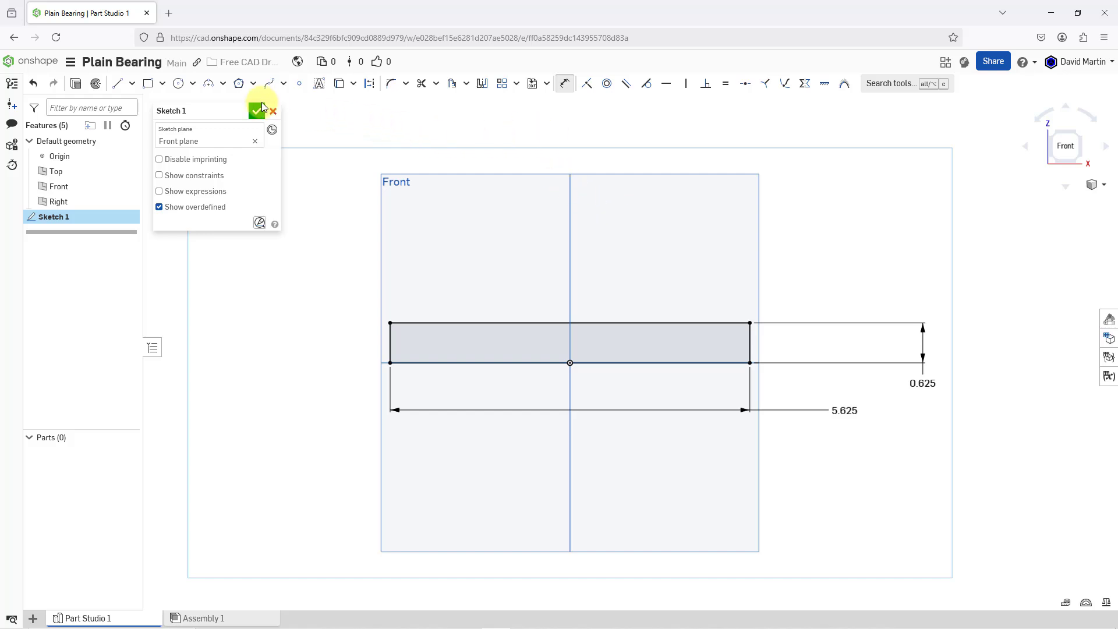
{"action": "left_click", "coordinate": [149, 84]}
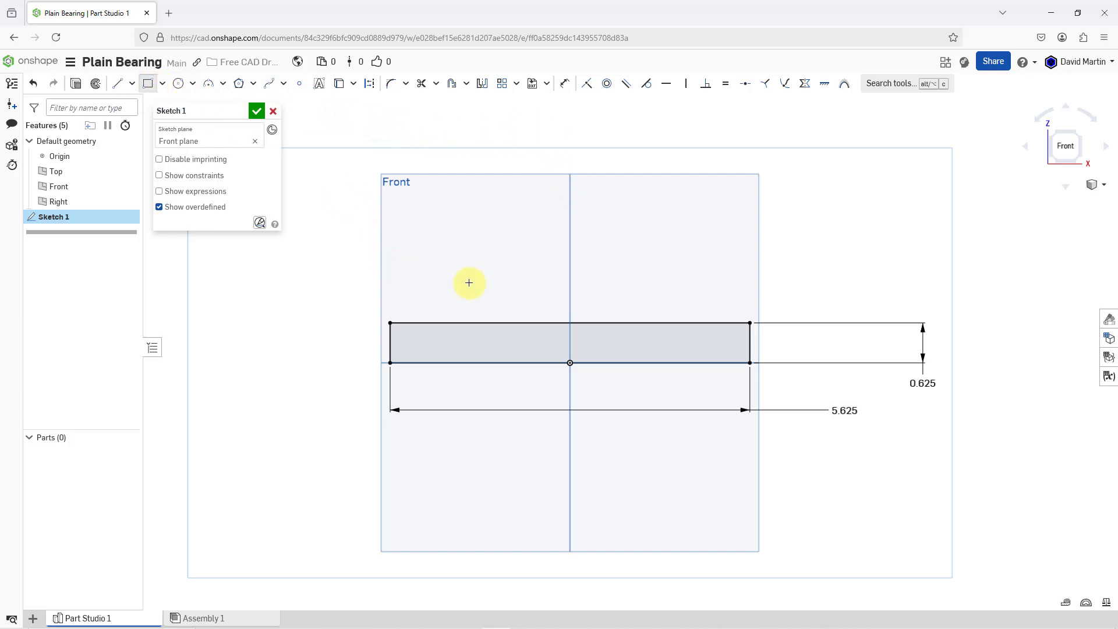
{"action": "left_click", "coordinate": [482, 321]}
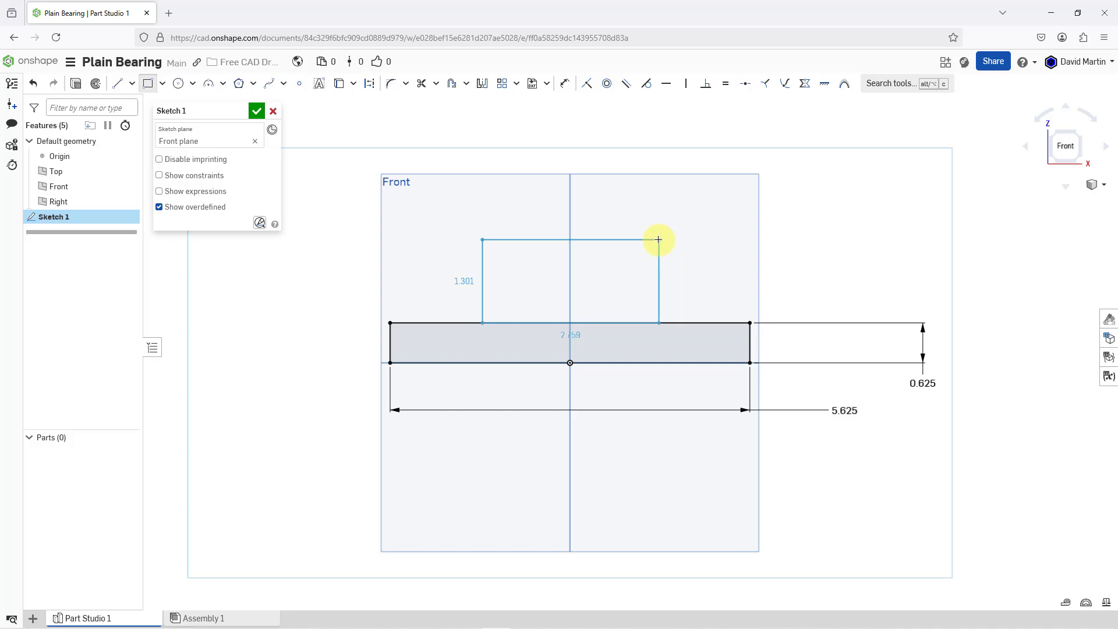
{"action": "left_click", "coordinate": [662, 239]}
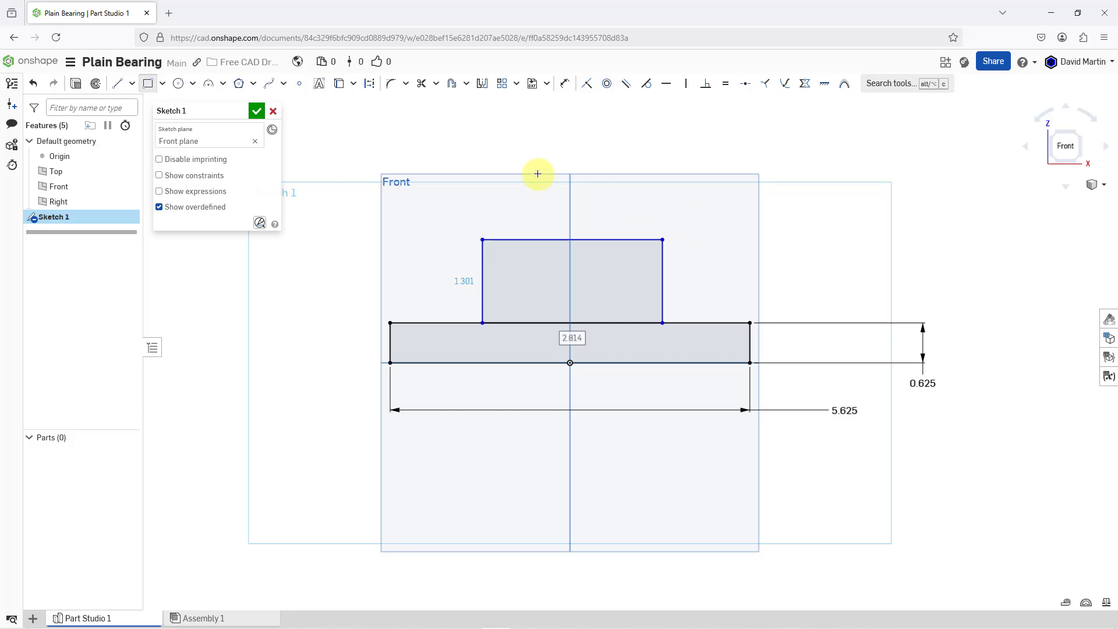
- Sketch a circle about 2.81 in in diameter, centred on the upper rectangle's top-edge midpoint and passing through its corner
{"action": "left_click", "coordinate": [178, 85]}
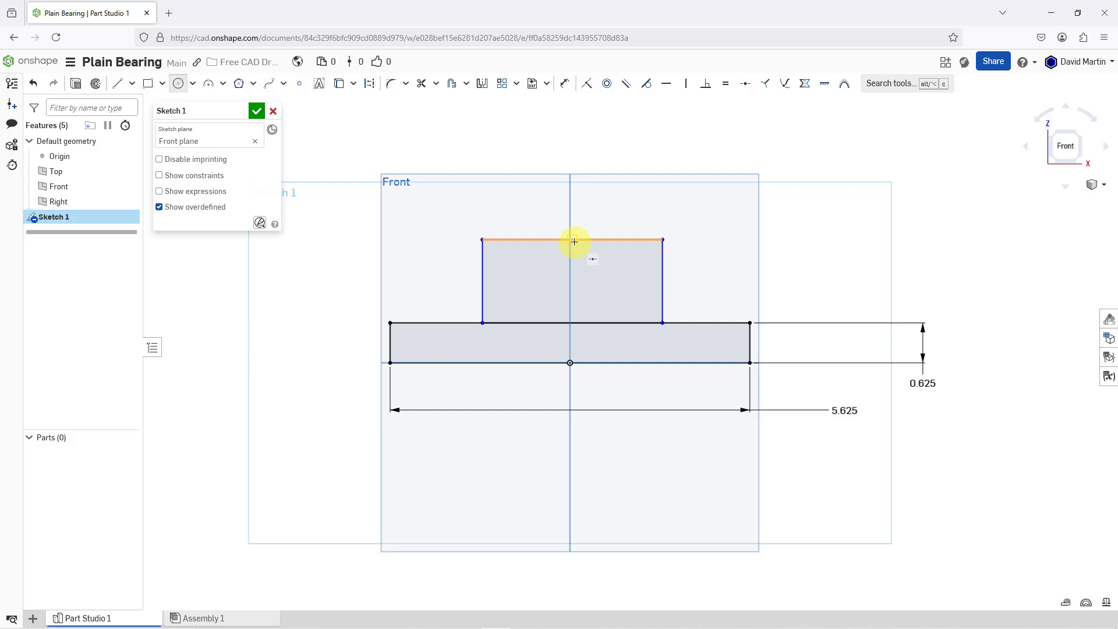
{"action": "left_click", "coordinate": [573, 239]}
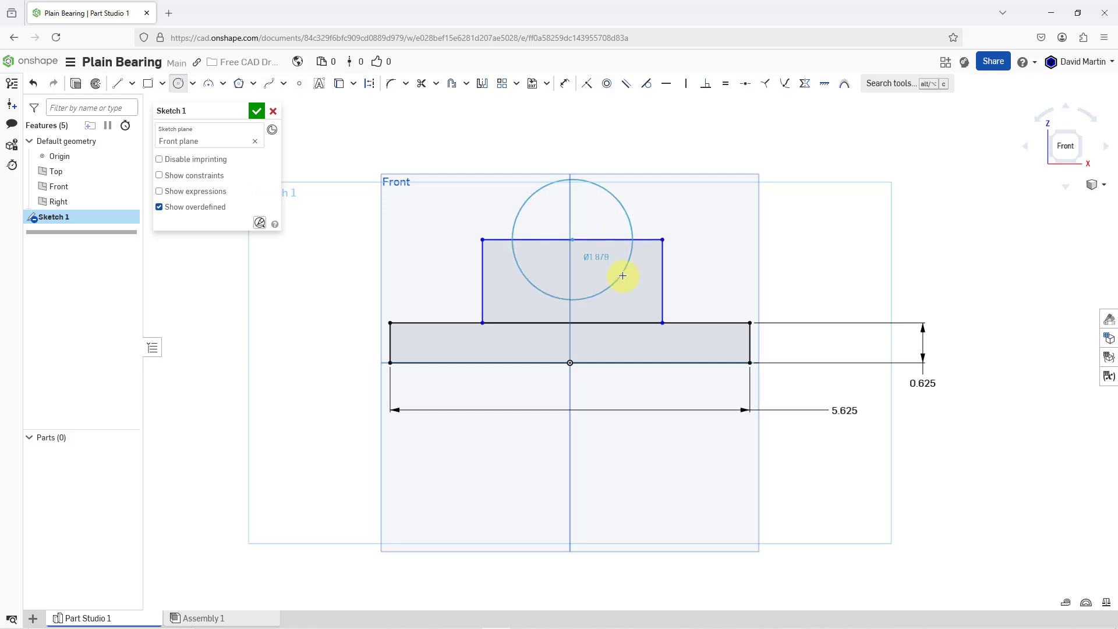
{"action": "left_click", "coordinate": [663, 240]}
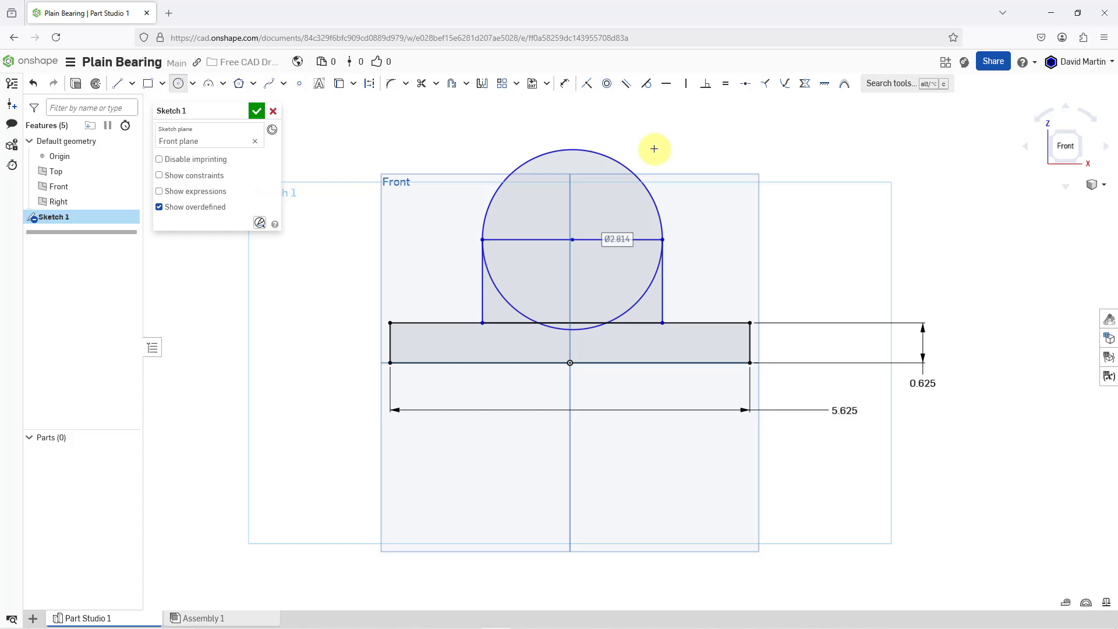
- Make the circle's centre point coincident with the vertical Right plane
{"action": "left_click", "coordinate": [588, 86]}
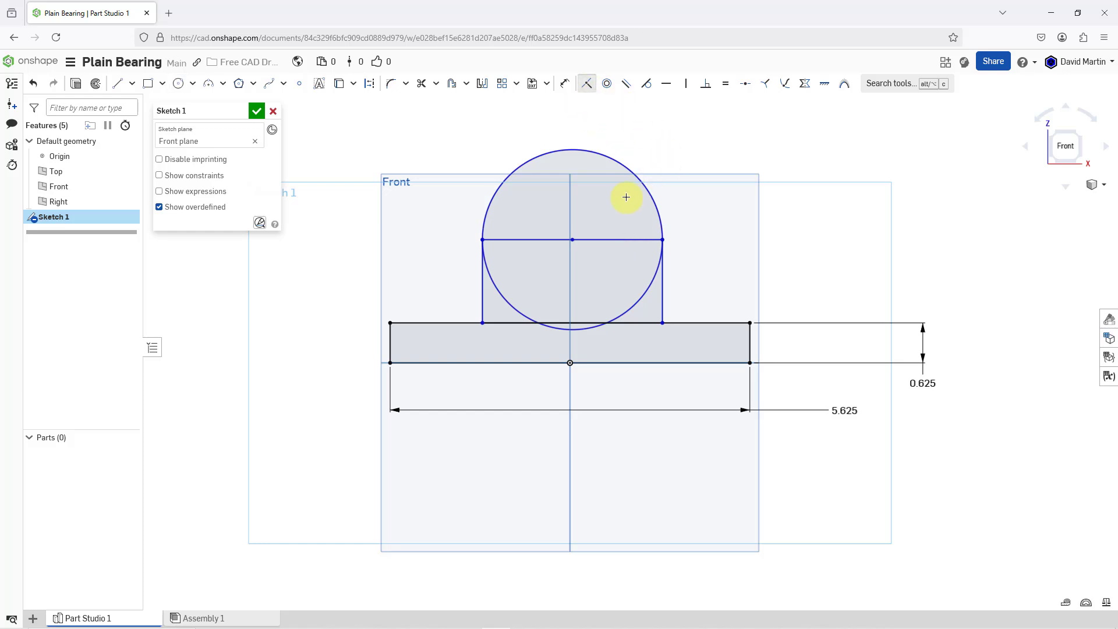
{"action": "left_click", "coordinate": [573, 240]}
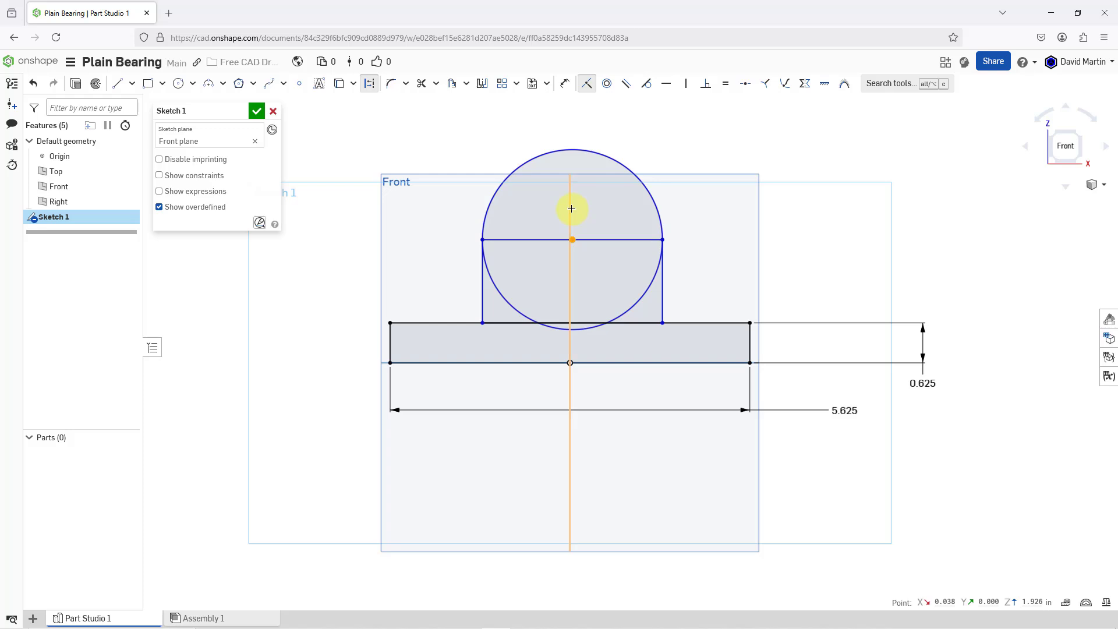
{"action": "left_click", "coordinate": [571, 208]}
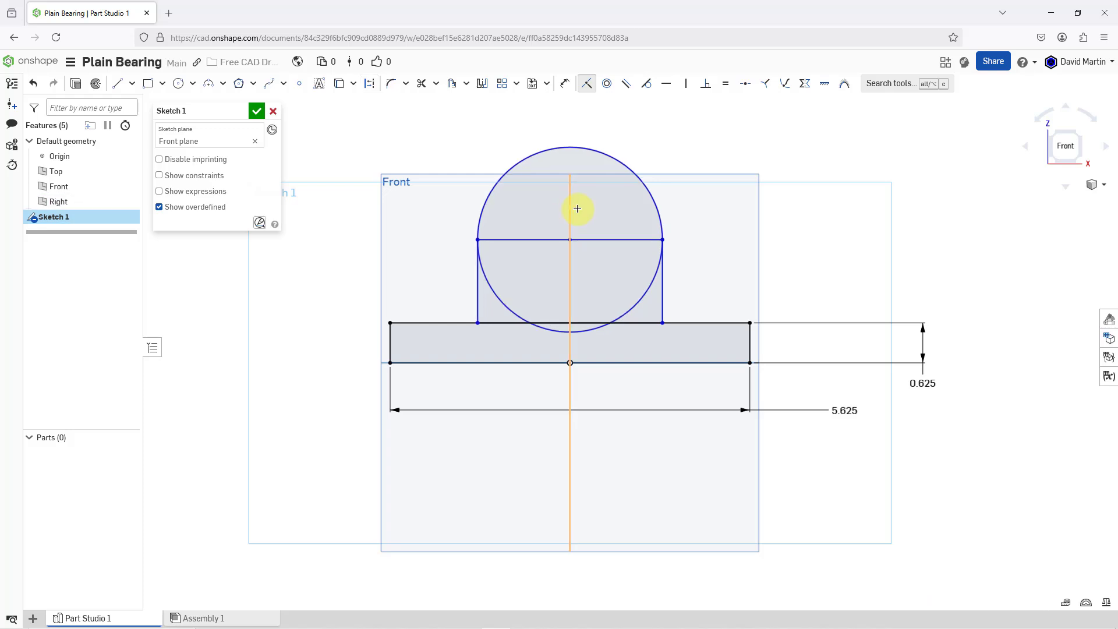
- Dimension the height from the base's lower edge to the upper rectangle's top edge and set it to 1.375 in
{"action": "left_click", "coordinate": [565, 90]}
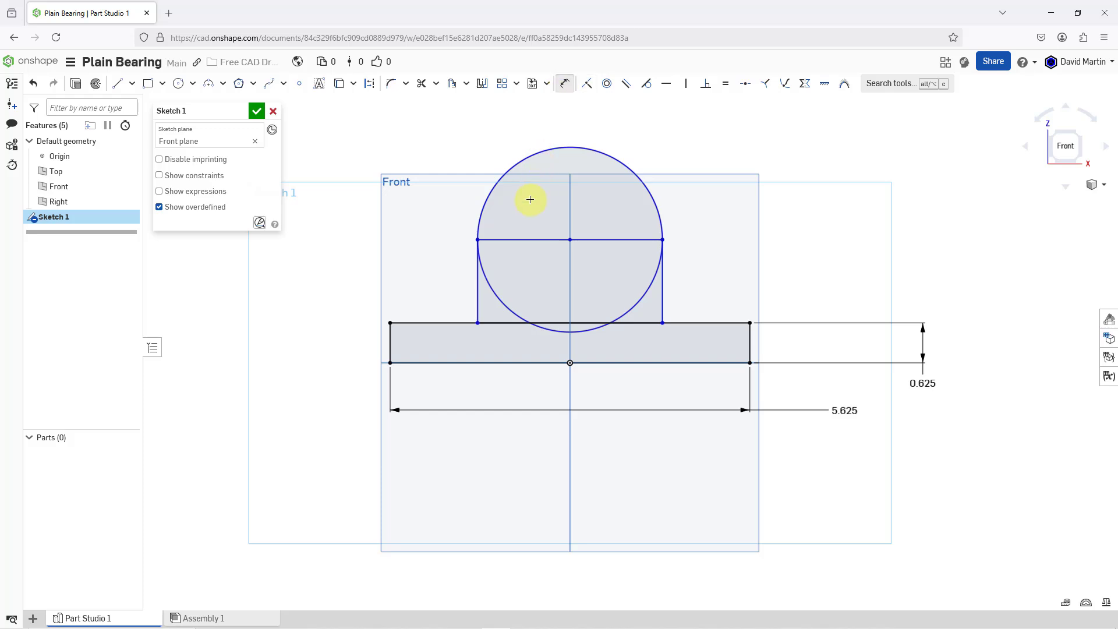
{"action": "left_click", "coordinate": [516, 239]}
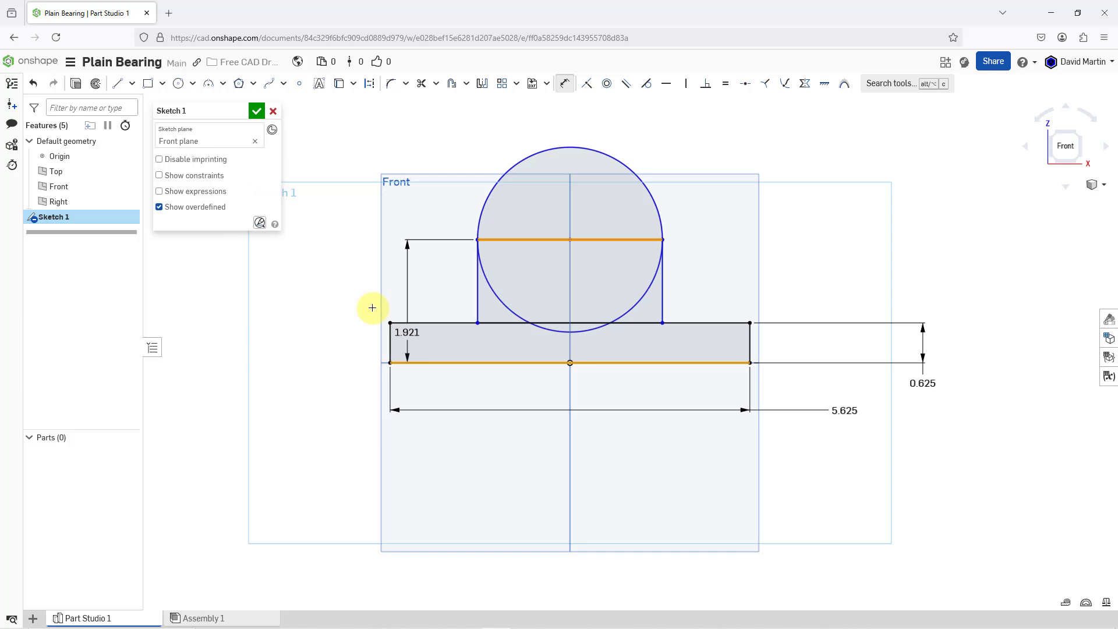
{"action": "left_click", "coordinate": [331, 300]}
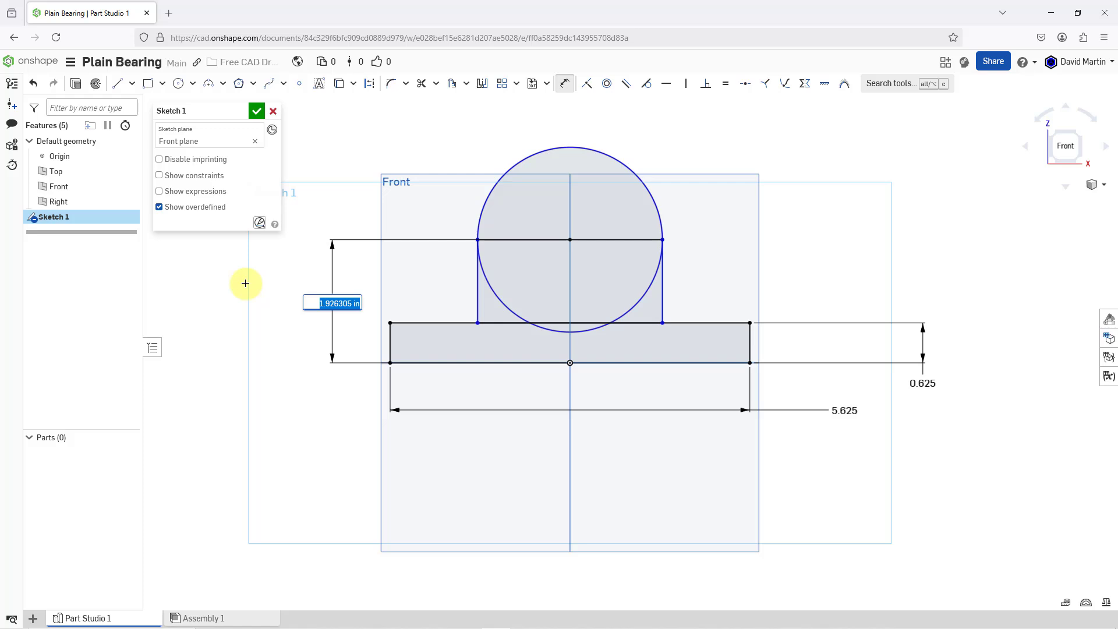
{"action": "type", "text": "1.375"}
{"action": "key", "text": "Return"}
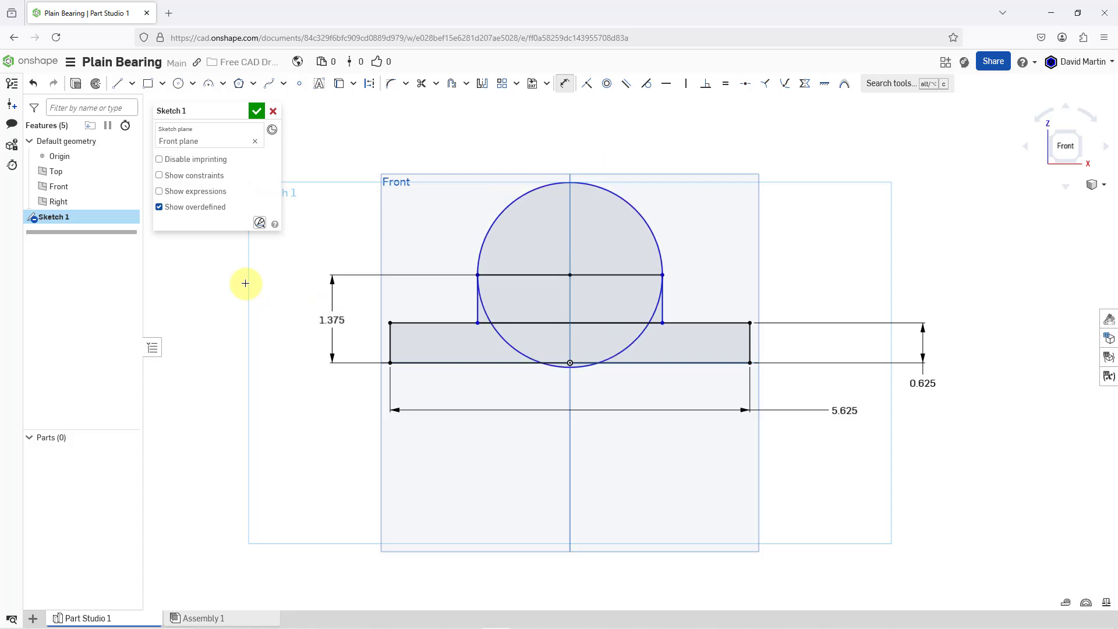
- Dimension the circle and set its diameter to 2.5 in
{"action": "left_click", "coordinate": [634, 202]}
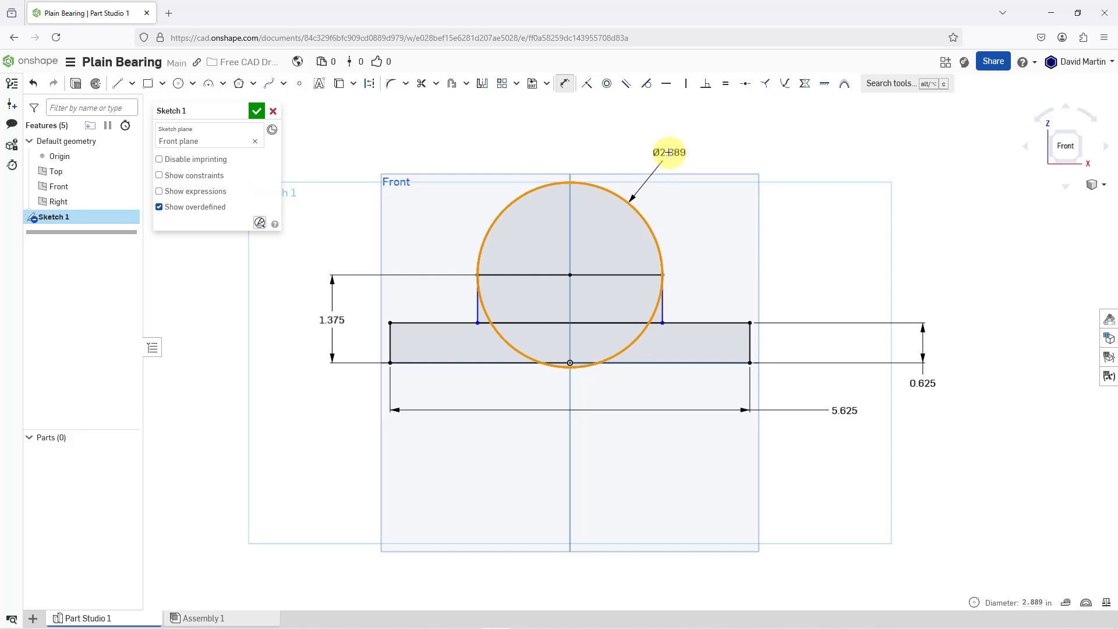
{"action": "left_click", "coordinate": [669, 152]}
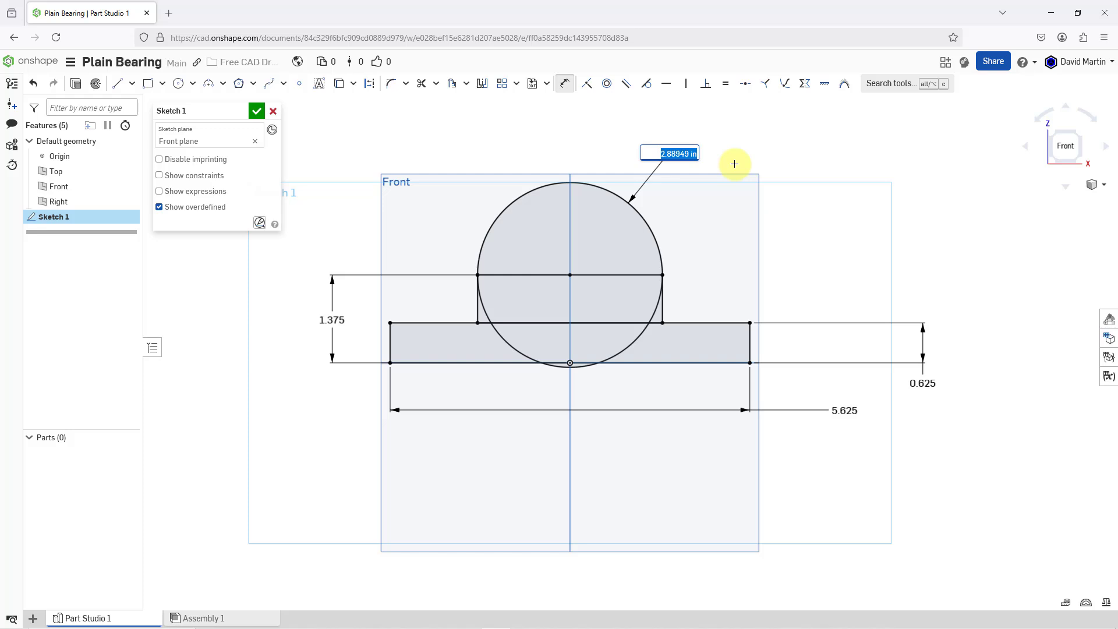
{"action": "type", "text": "2.5"}
{"action": "key", "text": "Return"}
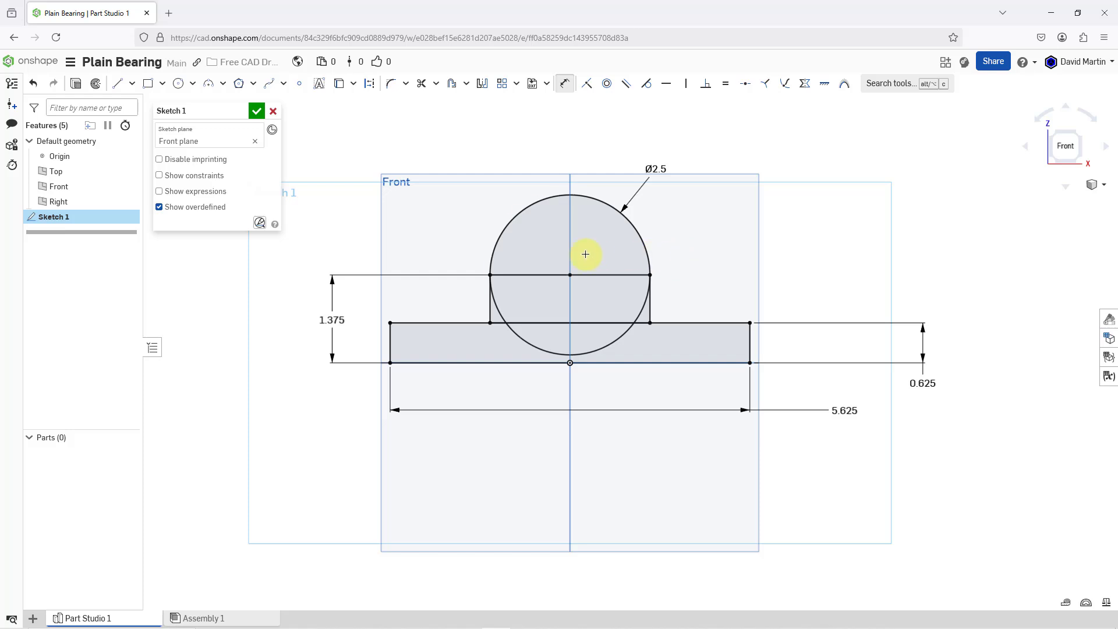
- Sketch two circles about 2.02 in and 1.25 in in diameter, concentric with the 2.5 in circle
{"action": "scroll", "coordinate": [584, 238], "scroll_direction": "up", "scroll_amount": 1}
{"action": "scroll", "coordinate": [533, 188], "scroll_direction": "up", "scroll_amount": 1}
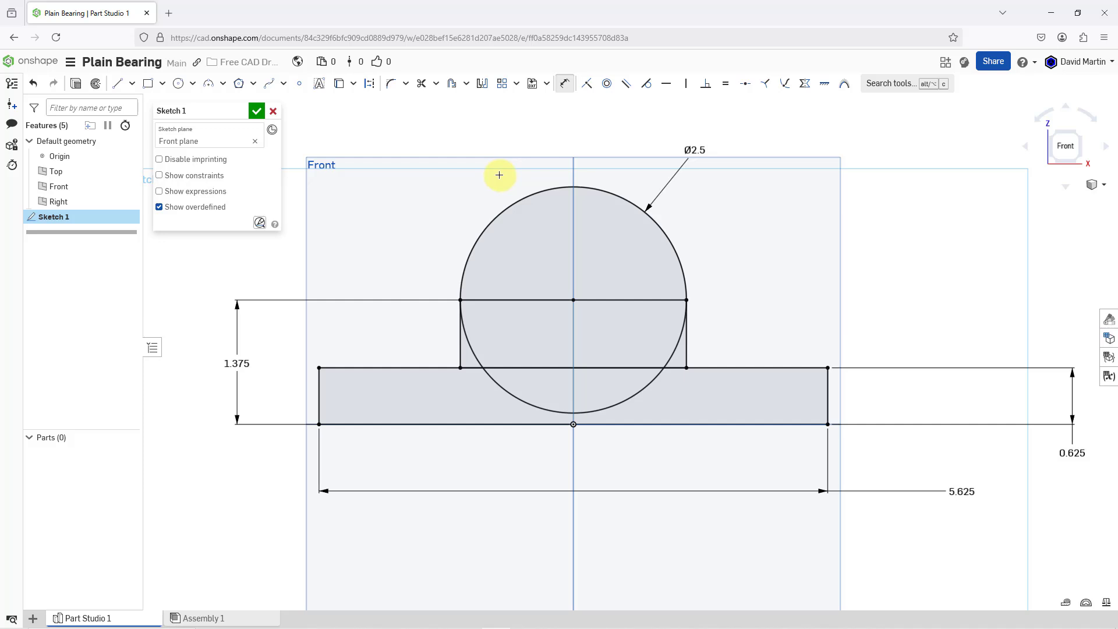
{"action": "left_click", "coordinate": [176, 87]}
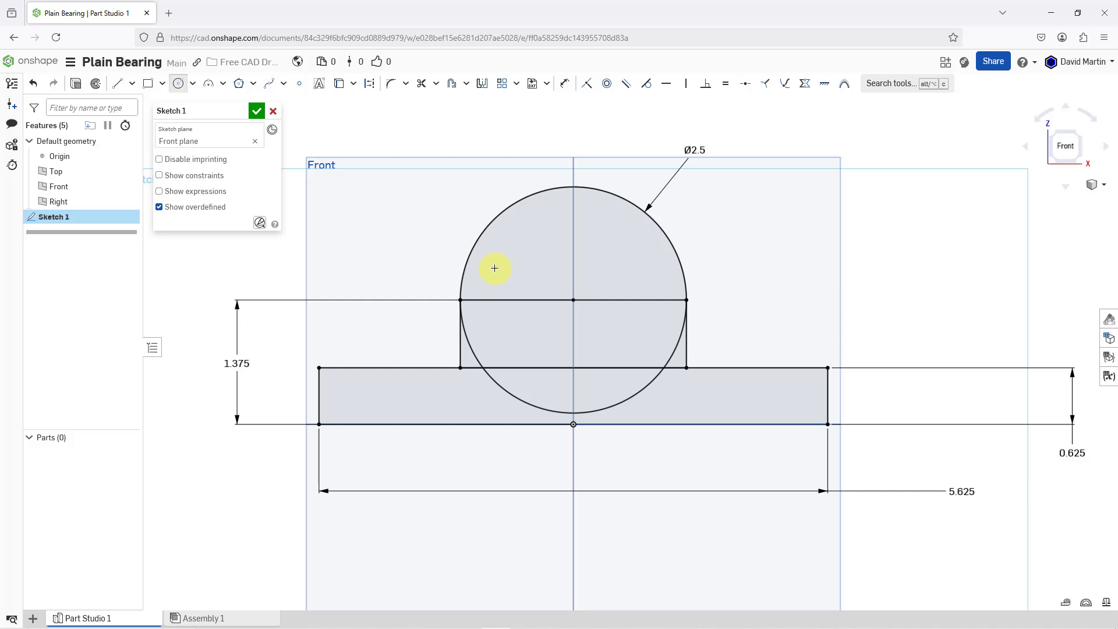
{"action": "left_click", "coordinate": [577, 303]}
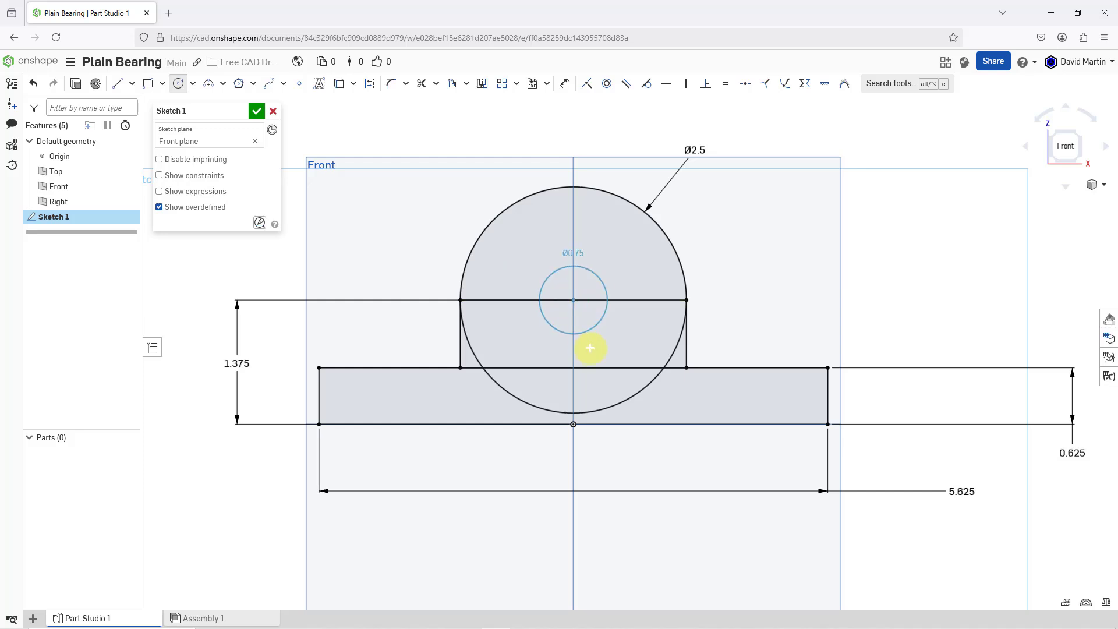
{"action": "left_click", "coordinate": [606, 384]}
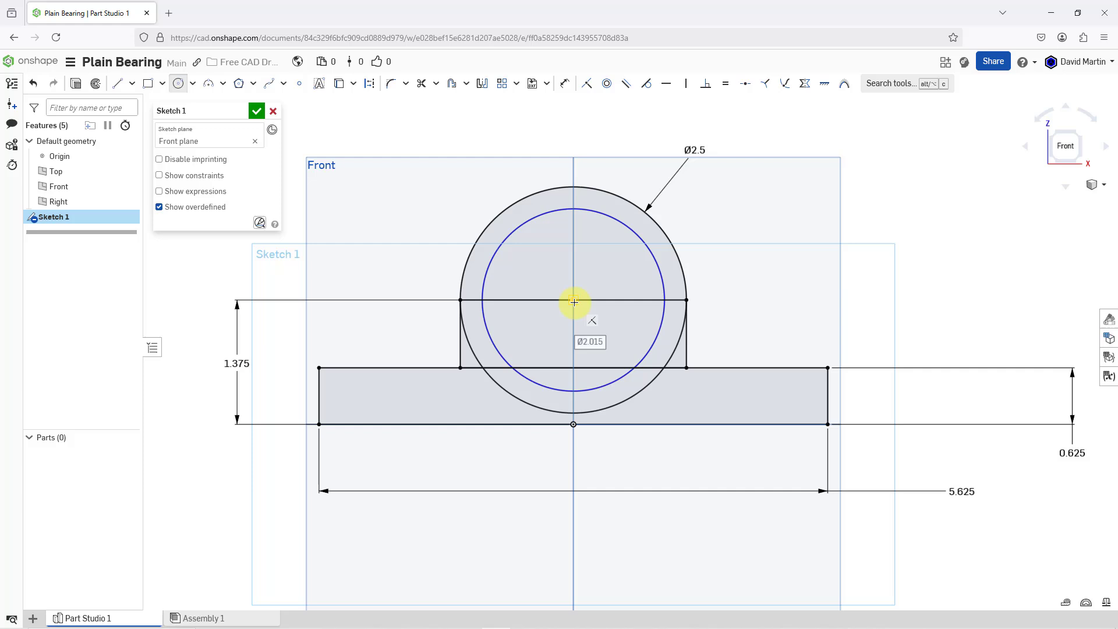
{"action": "left_click", "coordinate": [596, 353]}
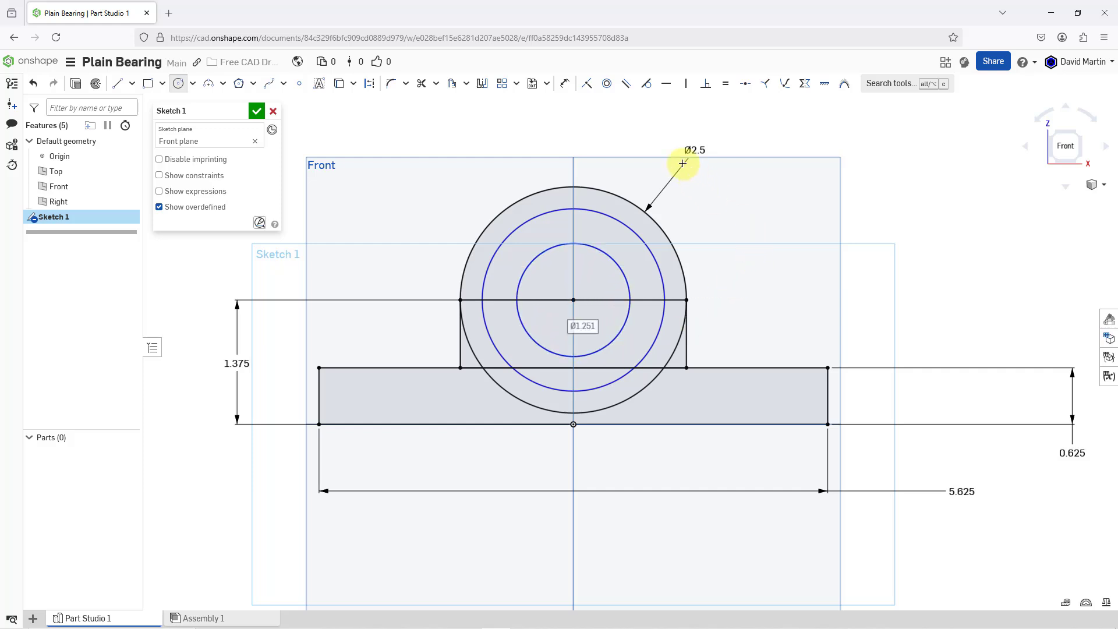
- Dimension the middle circle and set its diameter to 2.25 in
{"action": "left_click", "coordinate": [567, 91]}
{"action": "left_click", "coordinate": [536, 219]}
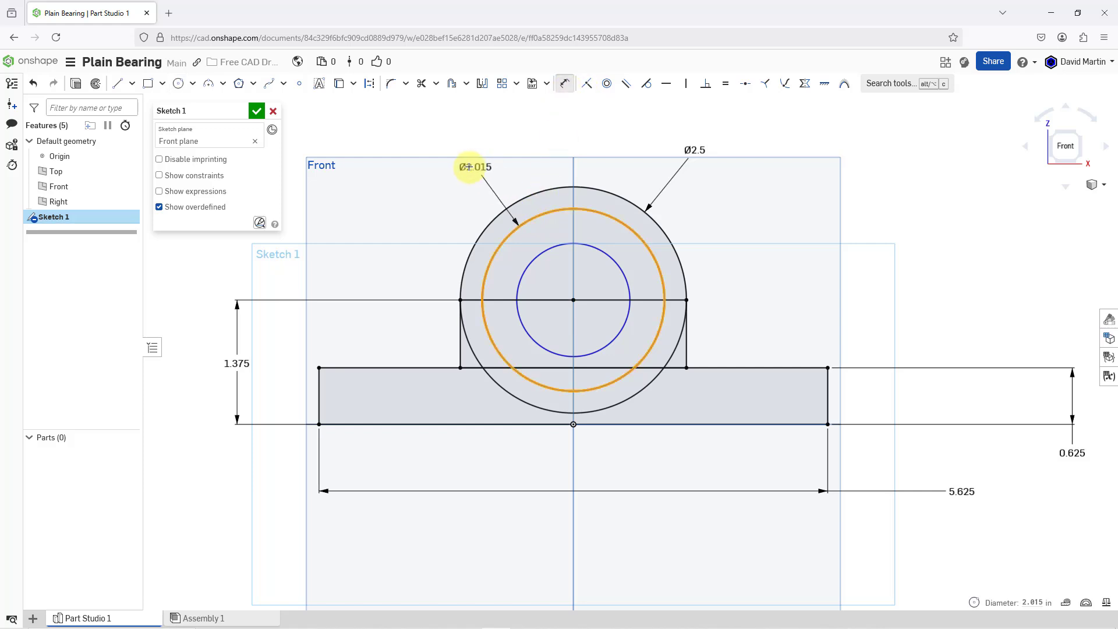
{"action": "left_click", "coordinate": [463, 169]}
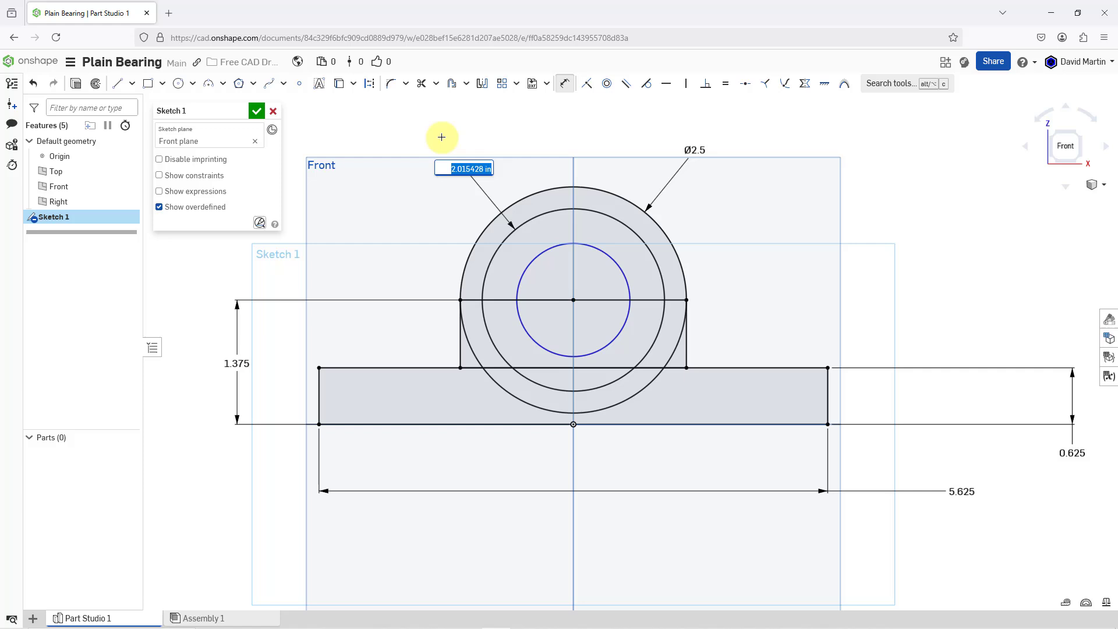
{"action": "key", "text": "BackSpace"}
{"action": "type", "text": "2.015"}
{"action": "key", "text": "Return"}
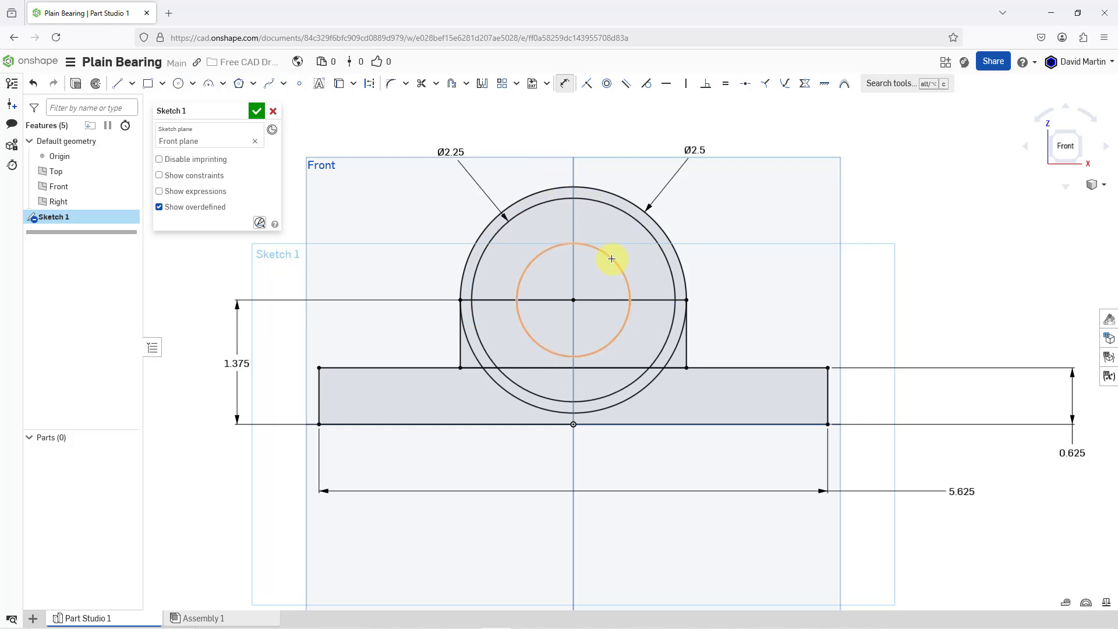
- Dimension the innermost circle and set its diameter to 1.25 in
{"action": "left_click", "coordinate": [580, 244]}
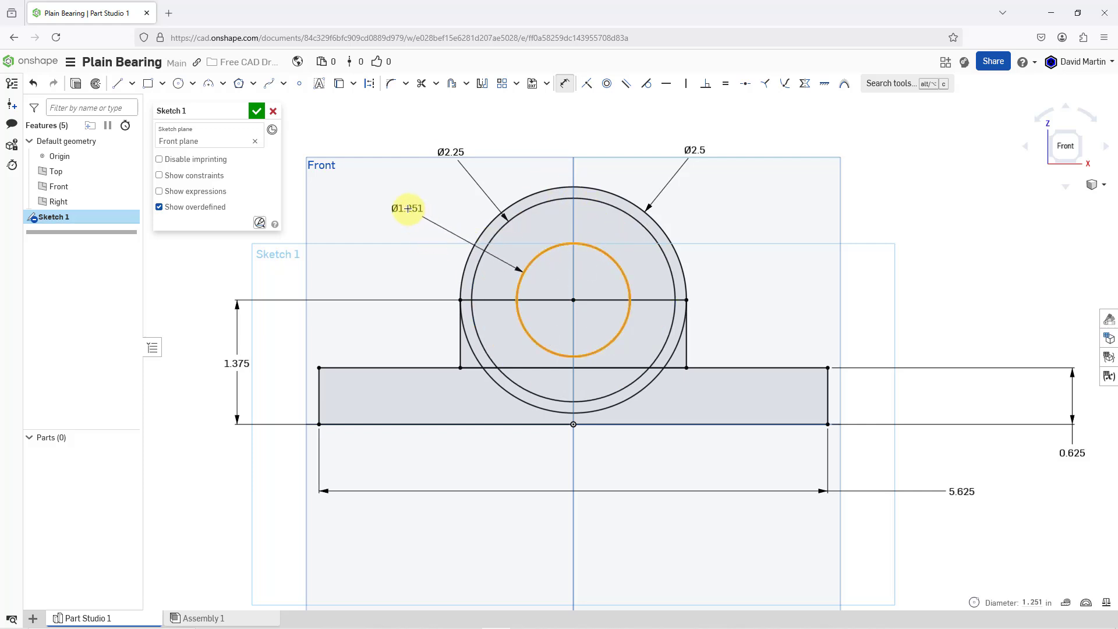
{"action": "left_click", "coordinate": [408, 208]}
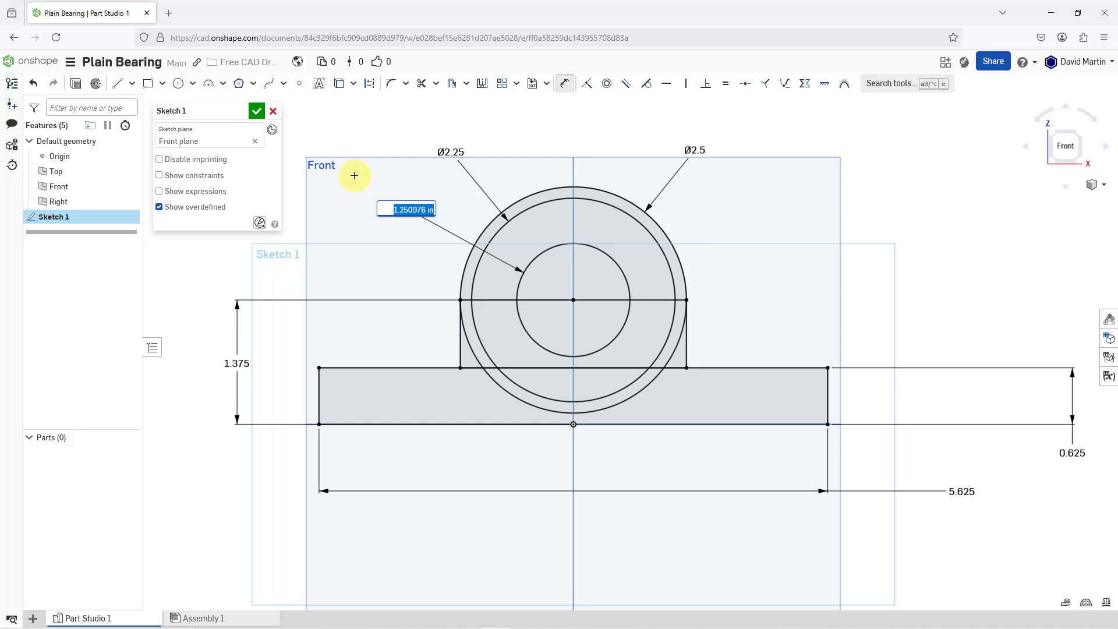
{"action": "type", "text": "1.25"}
{"action": "key", "text": "Return"}
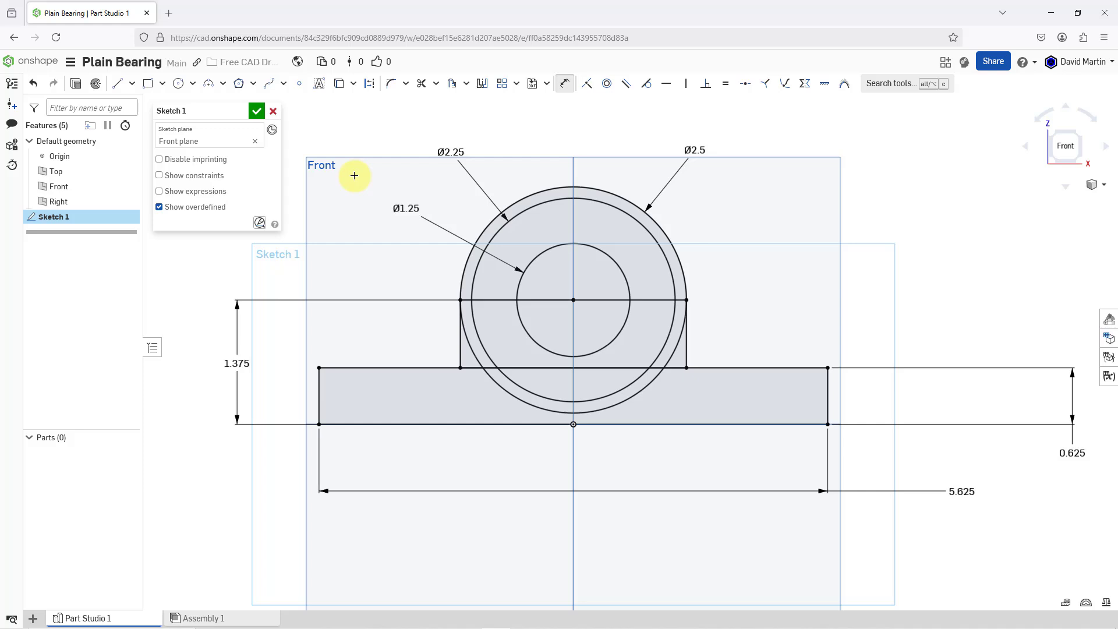
- Trim the base-top line between the body's sides and the 2.25 in circle, and the centre line between the 1.25 and 2.25 in circles
{"action": "left_click", "coordinate": [422, 85]}
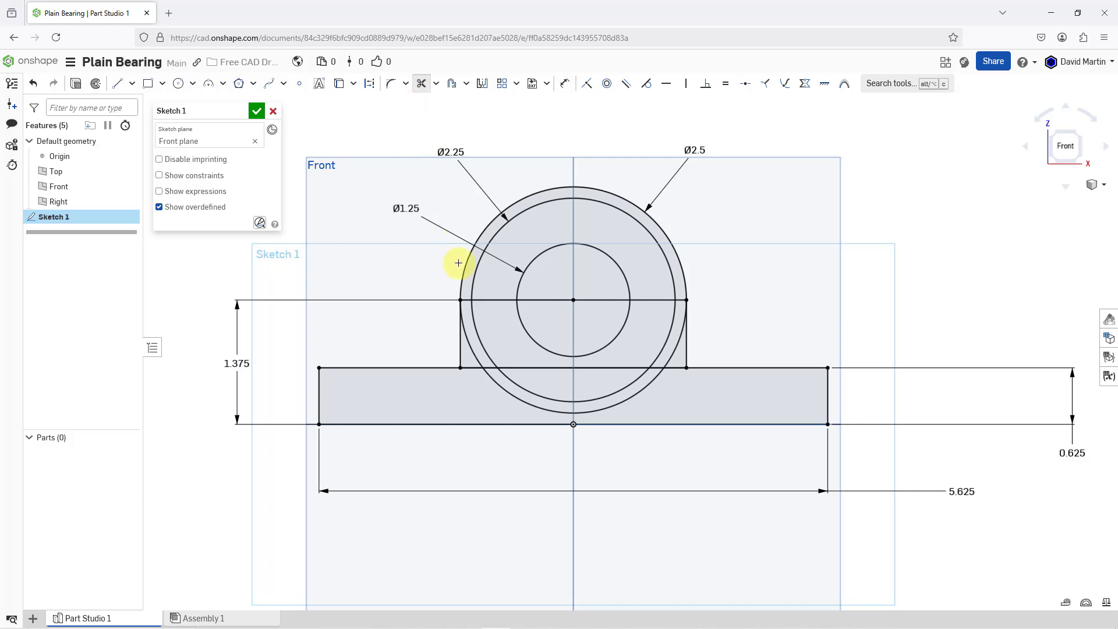
{"action": "left_click", "coordinate": [470, 369]}
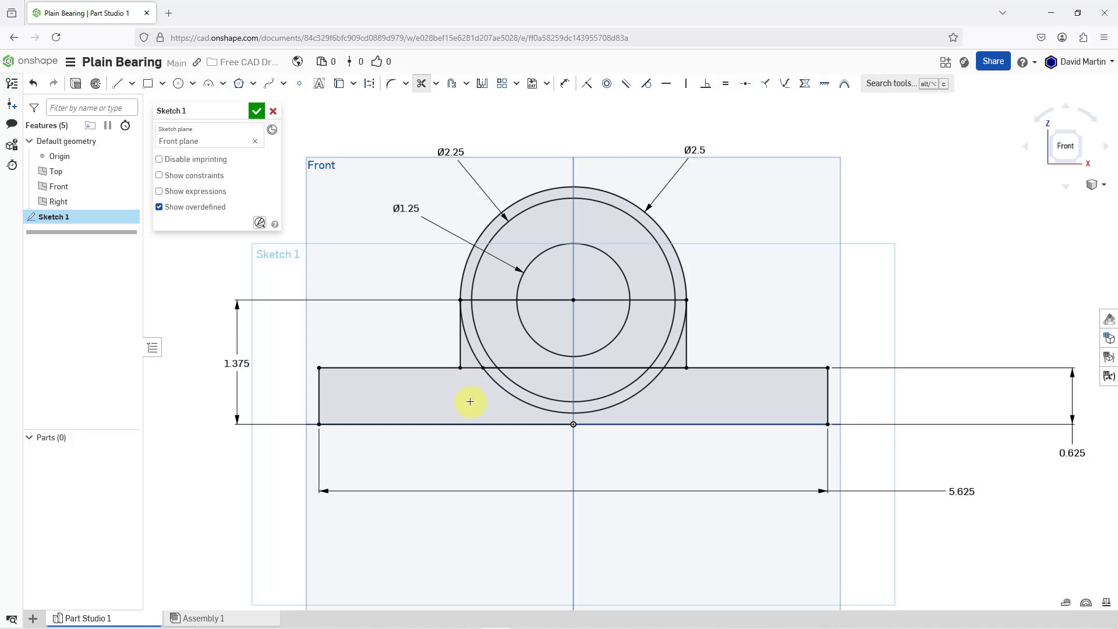
{"action": "left_click", "coordinate": [471, 368]}
{"action": "left_click", "coordinate": [674, 368]}
{"action": "left_click", "coordinate": [657, 367]}
{"action": "left_click", "coordinate": [492, 367]}
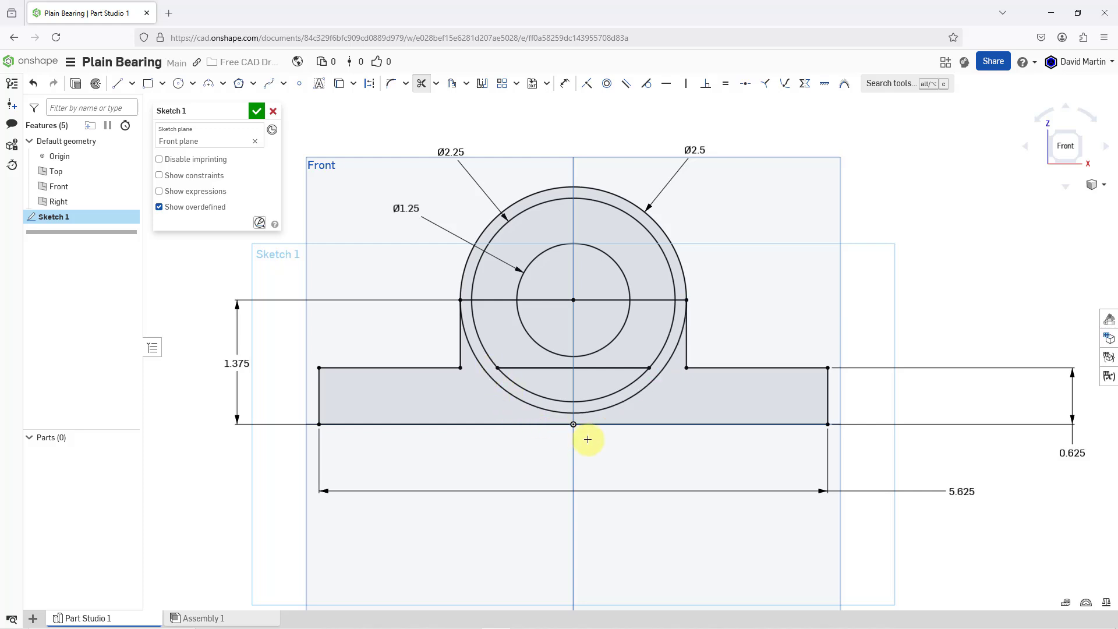
{"action": "left_click", "coordinate": [496, 303]}
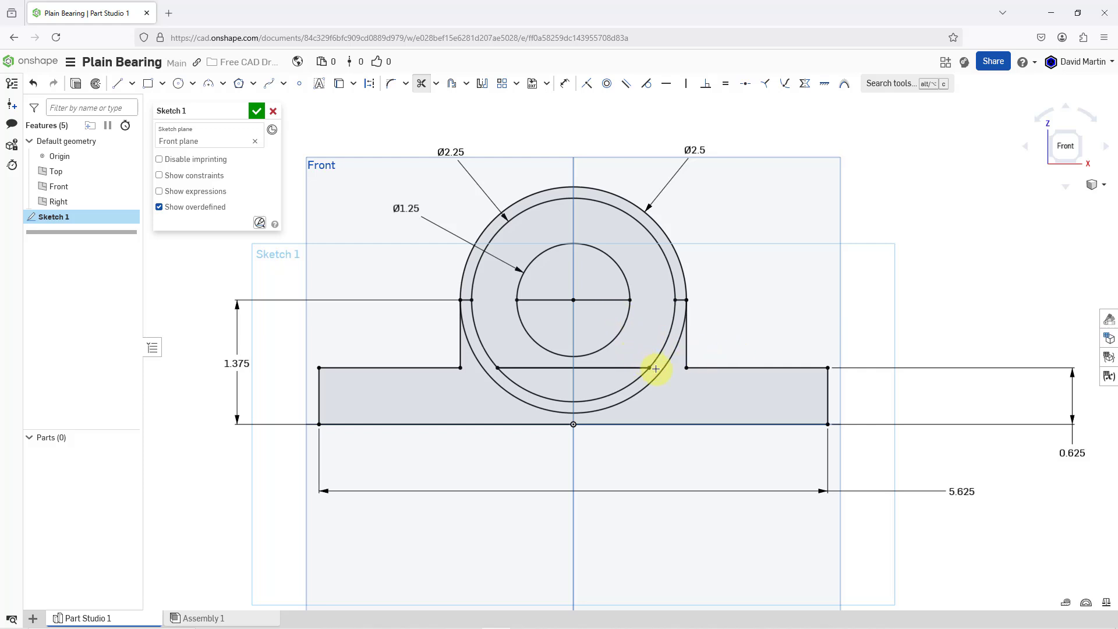
- Try trimming the remaining horizontal chord inside the 2.25 in circle, and undo that trim
{"action": "left_click", "coordinate": [607, 368]}
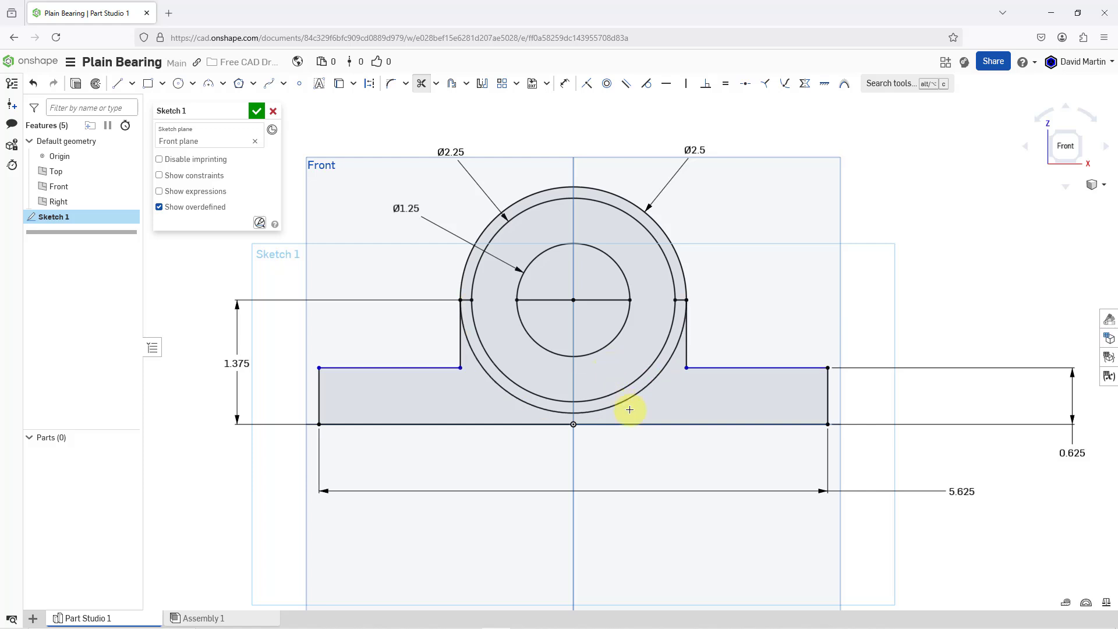
{"action": "left_click", "coordinate": [33, 83]}
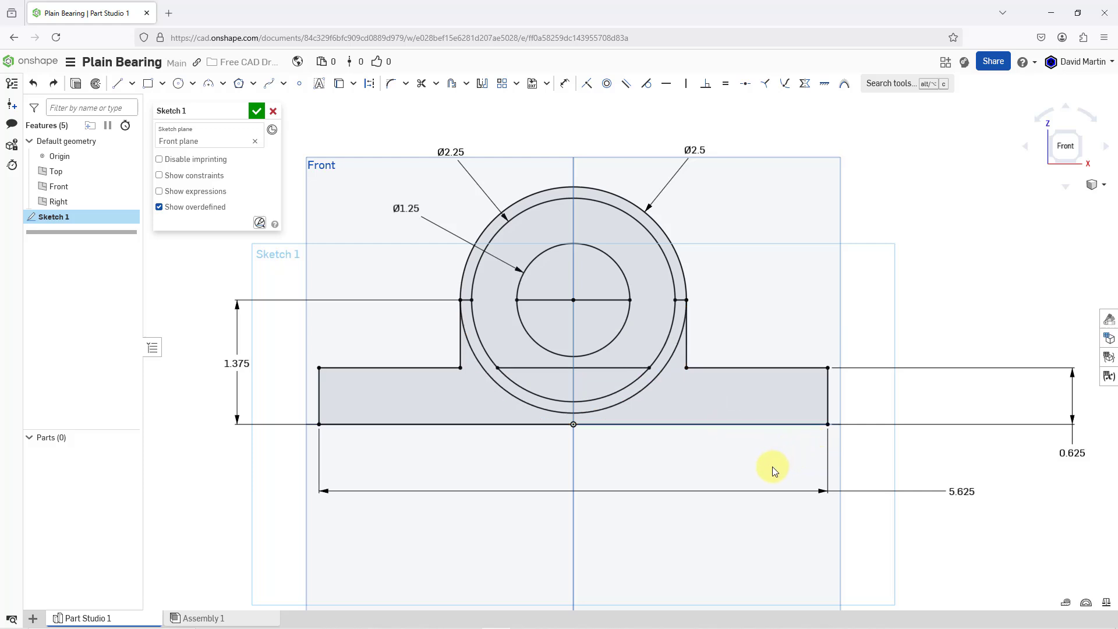
- Finish the profile sketch and hide the Top, Front and Right planes
{"action": "scroll", "coordinate": [722, 444], "scroll_direction": "down", "scroll_amount": 1}
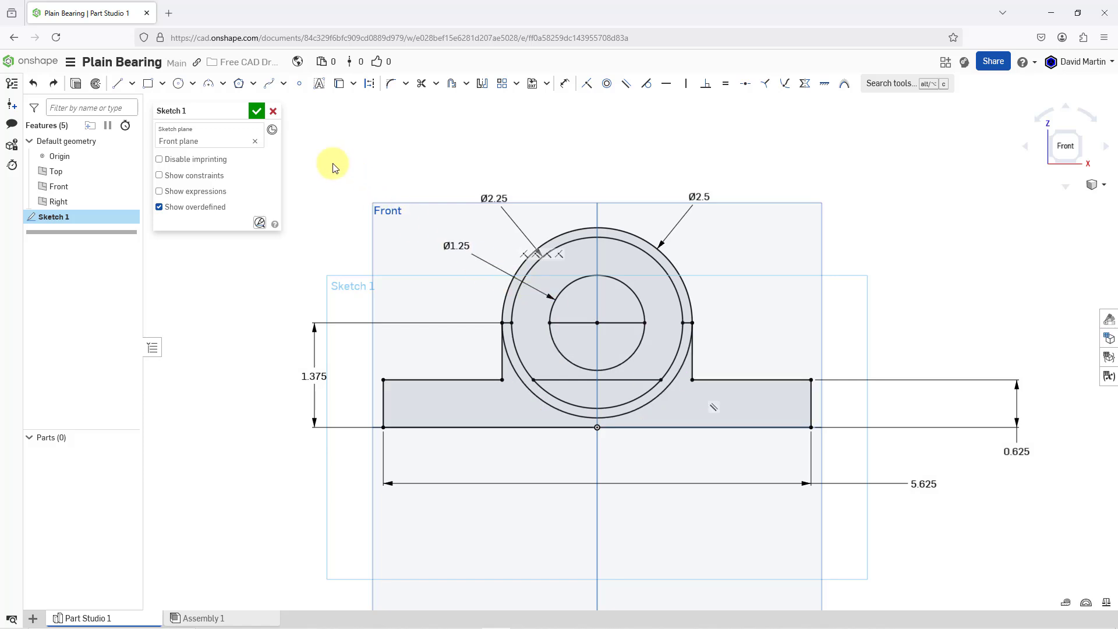
{"action": "left_click", "coordinate": [256, 112]}
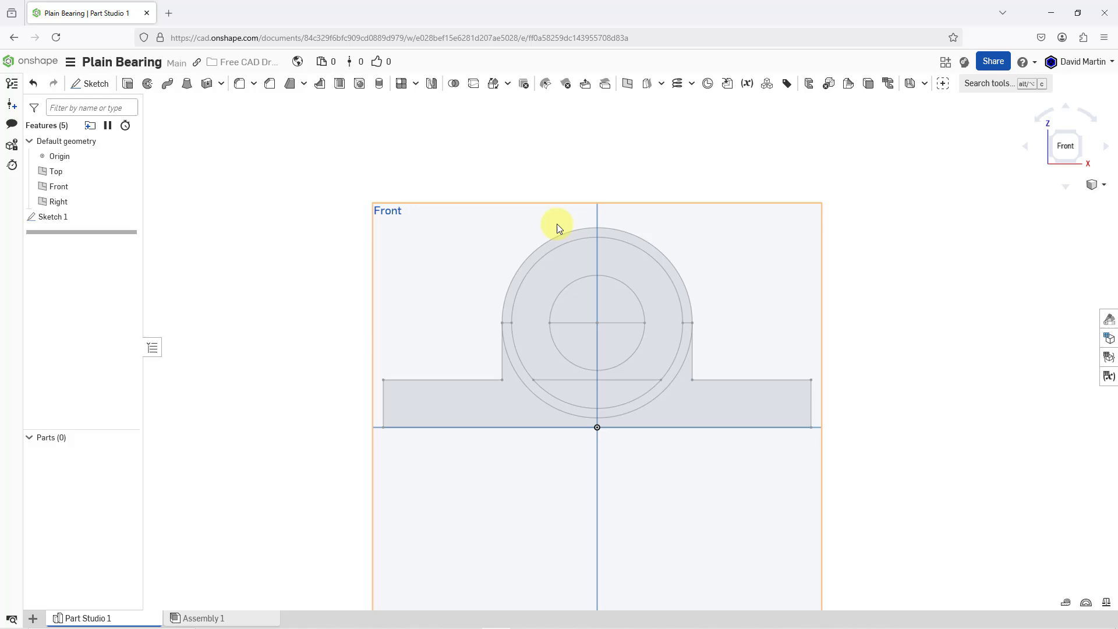
{"action": "right_click_drag", "start_coordinate": [613, 232], "coordinate": [587, 254]}
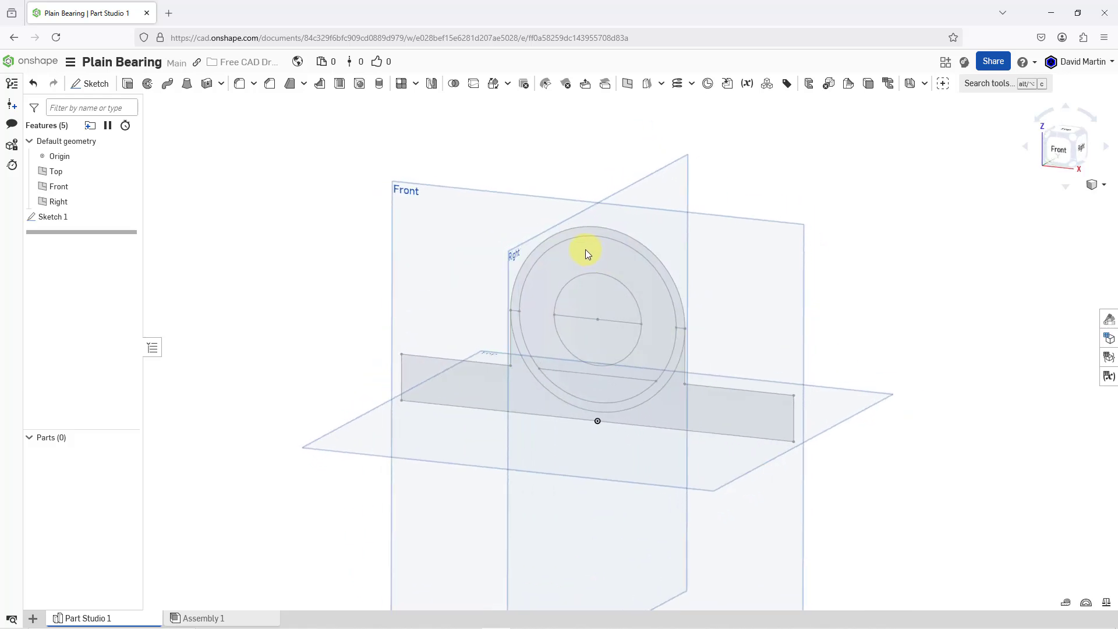
{"action": "scroll", "coordinate": [591, 253], "scroll_direction": "up", "scroll_amount": 2}
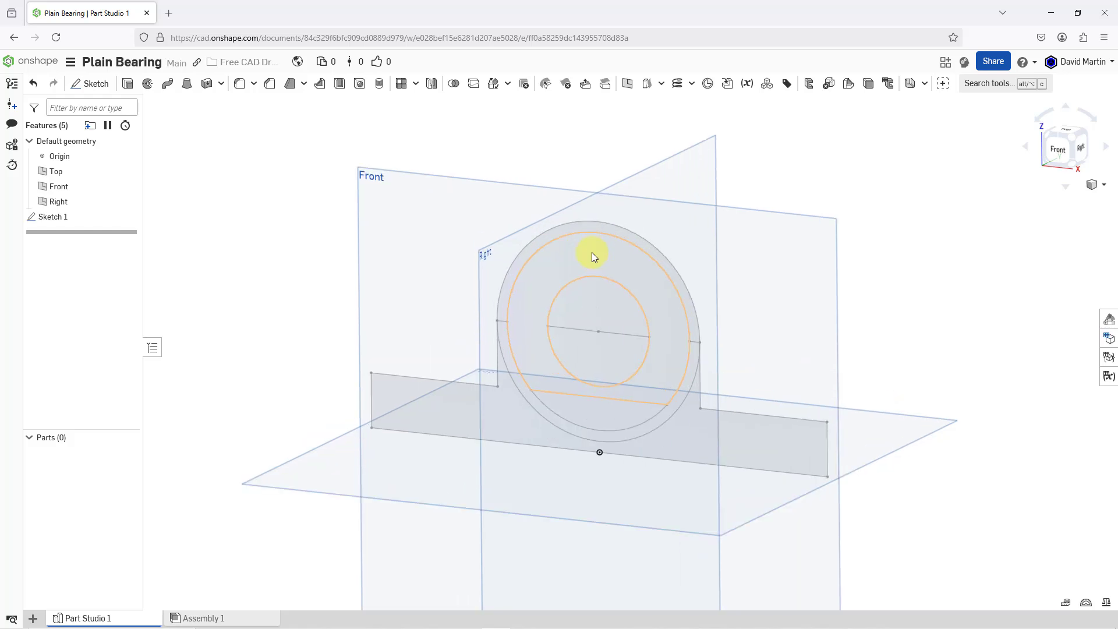
{"action": "key", "text": "p"}
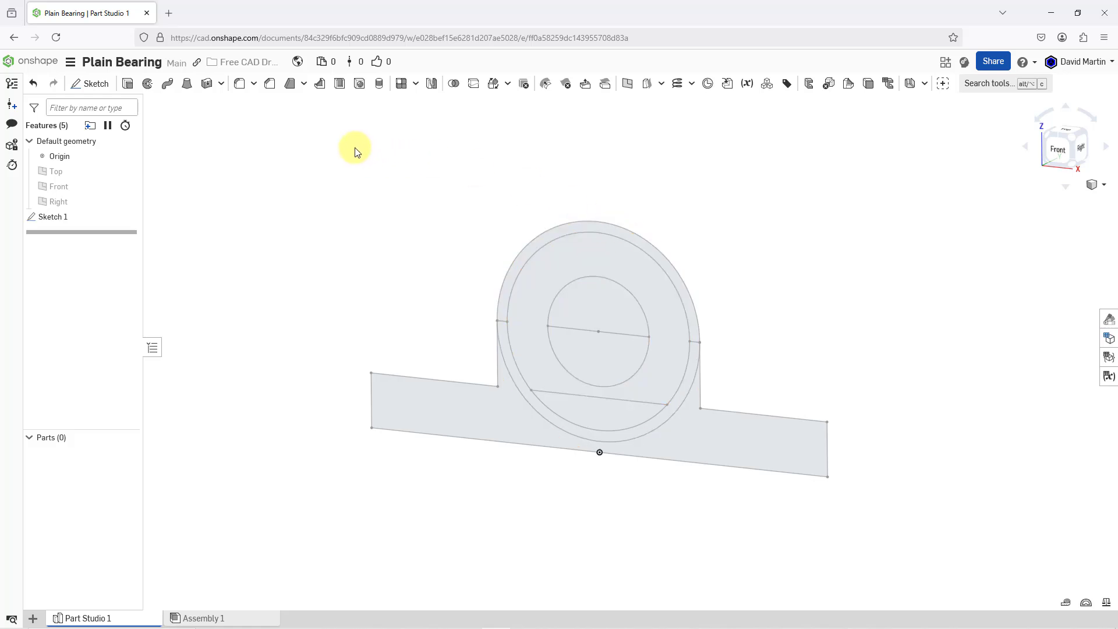
- Start a new solid extrude of all Sketch 1 regions except the two halves of the 1.25 in bore circle
{"action": "left_click", "coordinate": [128, 87]}
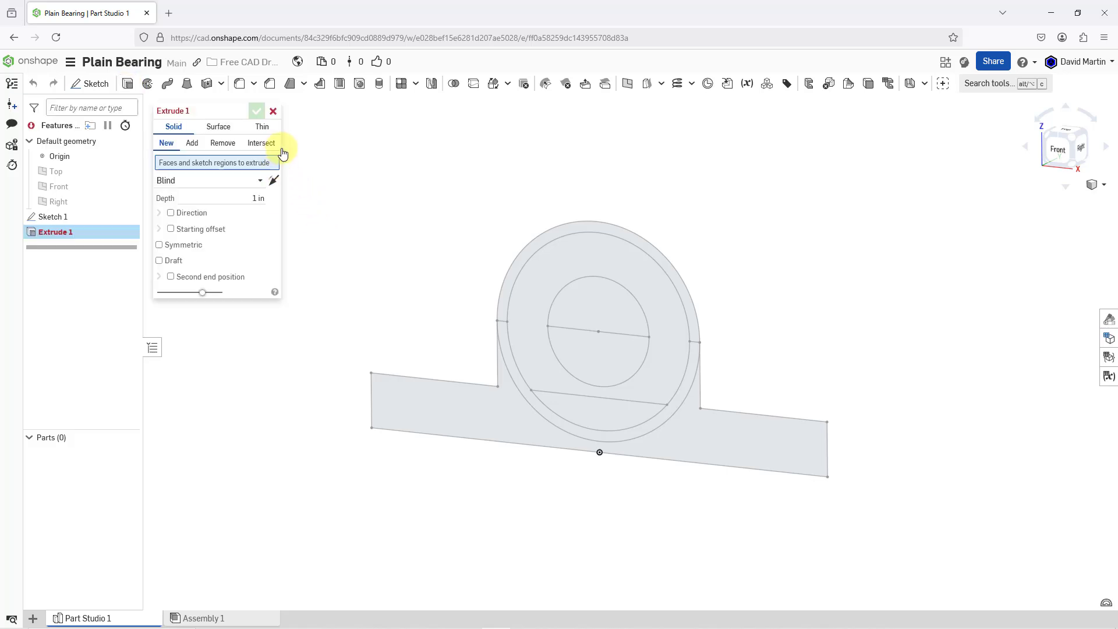
{"action": "mouse_move", "coordinate": [309, 134]}
{"action": "left_mouse_down"}
{"action": "mouse_move", "coordinate": [424, 264]}
{"action": "mouse_move", "coordinate": [761, 469]}
{"action": "mouse_move", "coordinate": [928, 527]}
{"action": "mouse_move", "coordinate": [936, 543]}
{"action": "left_mouse_up"}
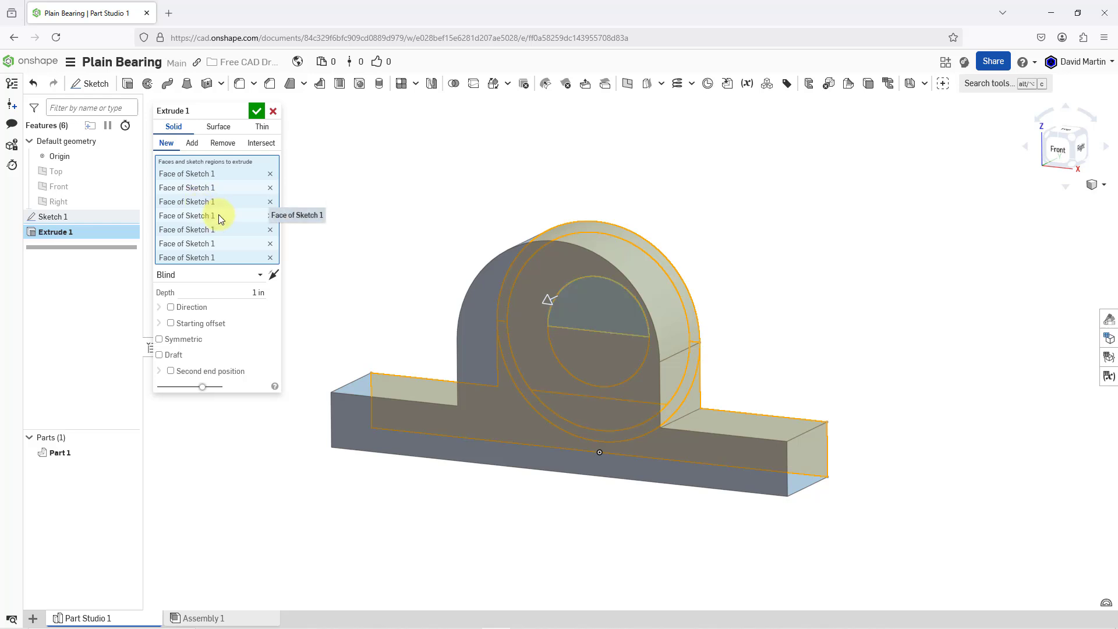
{"action": "left_click", "coordinate": [270, 216]}
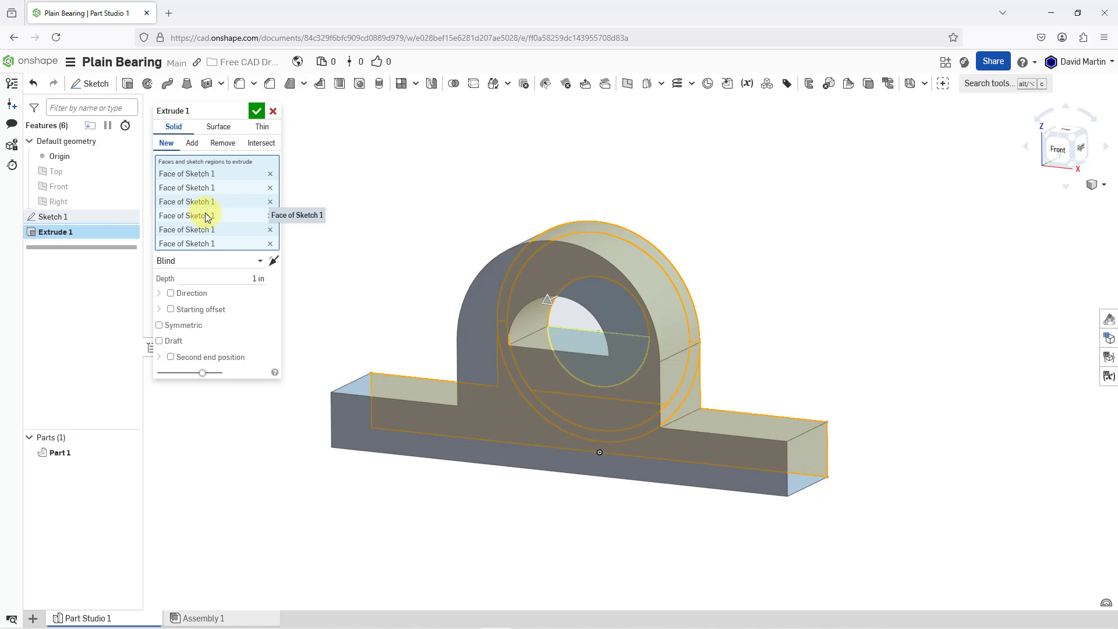
{"action": "left_click", "coordinate": [269, 217]}
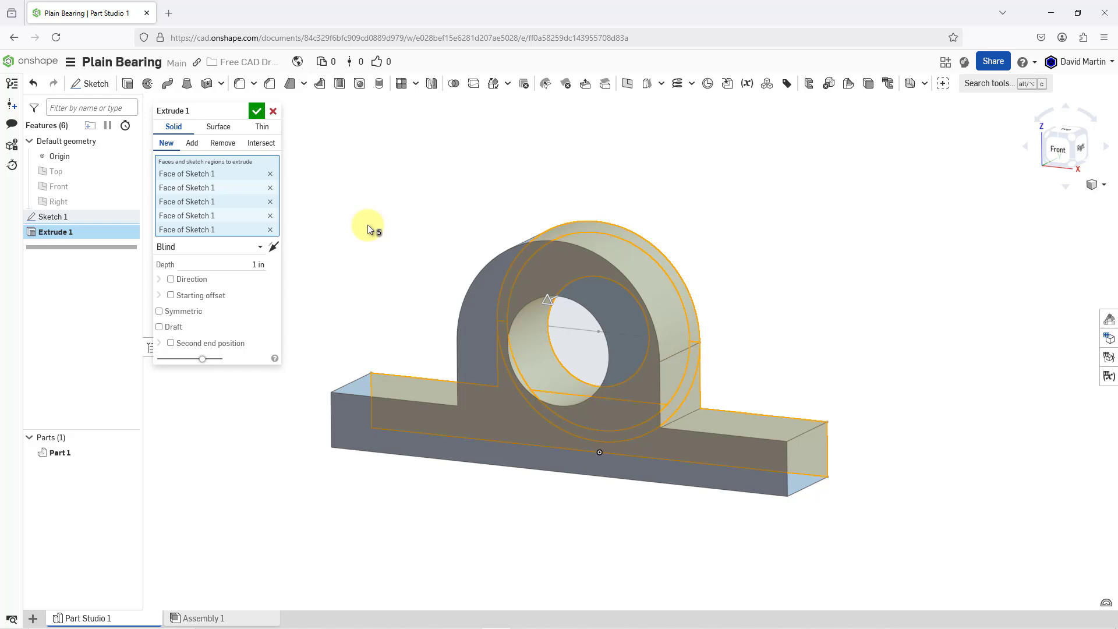
- Set the extrude depth to 1.625 in, make it symmetric about the sketch plane, and complete the extrude
{"action": "left_click", "coordinate": [257, 264]}
{"action": "type", "text": "1.625"}
{"action": "key", "text": "Return"}
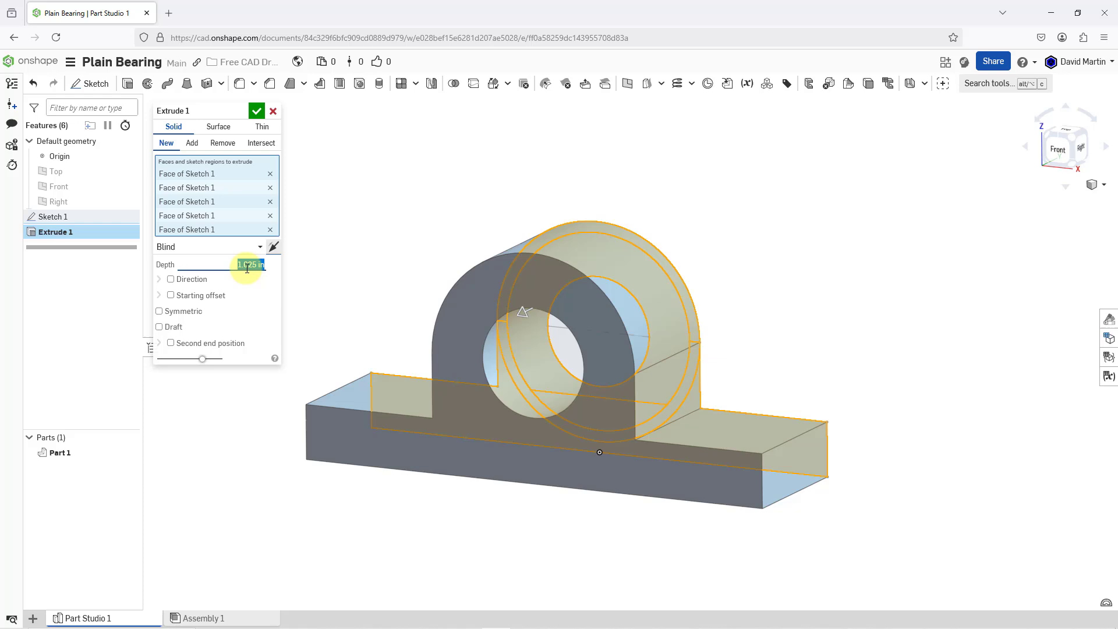
{"action": "left_click", "coordinate": [160, 311]}
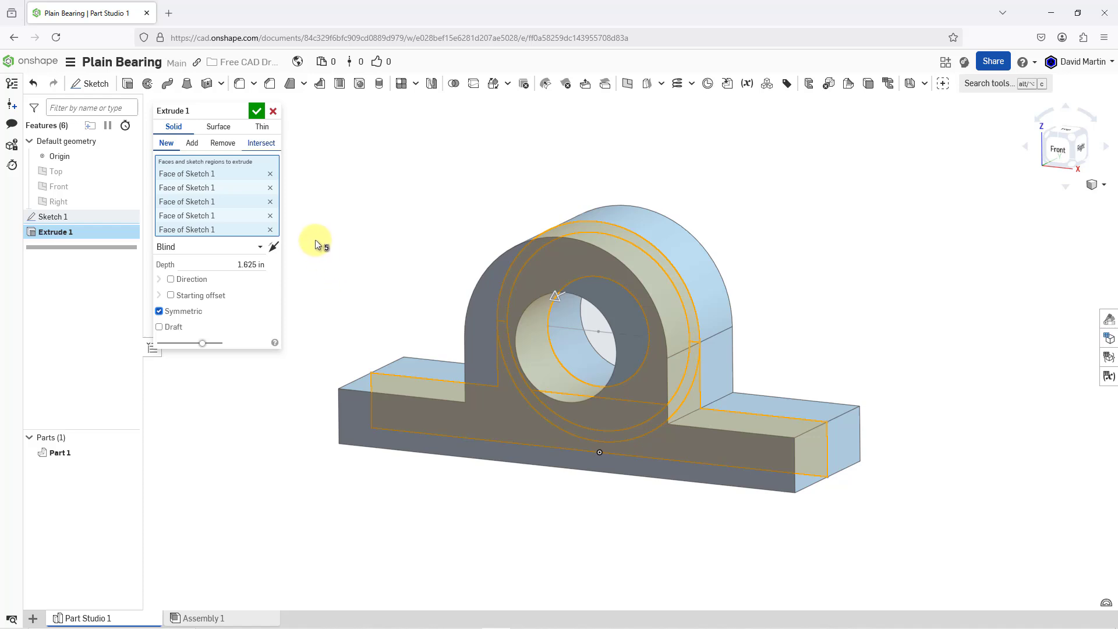
{"action": "left_click", "coordinate": [258, 112]}
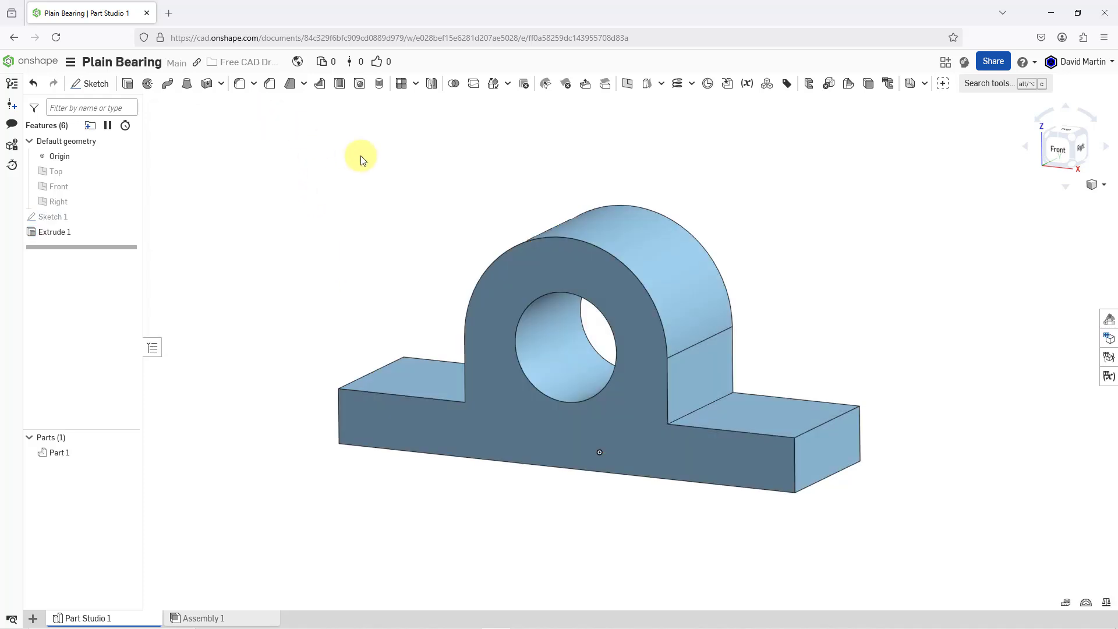
- Show Sketch 1 again so its regions can be reused on the bearing body
{"action": "mouse_move", "coordinate": [474, 187]}
{"action": "right_mouse_down"}
{"action": "mouse_move", "coordinate": [456, 187]}
{"action": "mouse_move", "coordinate": [471, 192]}
{"action": "right_mouse_up"}
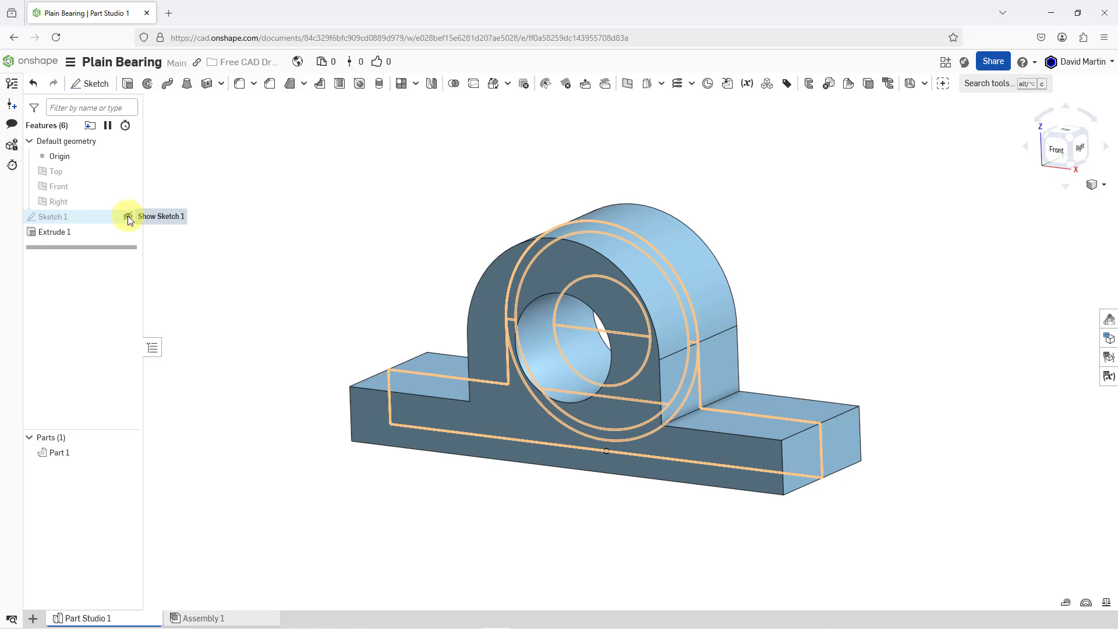
{"action": "left_click", "coordinate": [128, 216]}
{"action": "right_click_drag", "start_coordinate": [370, 241], "coordinate": [388, 232]}
{"action": "scroll", "coordinate": [389, 234], "scroll_direction": "down", "scroll_amount": 2}
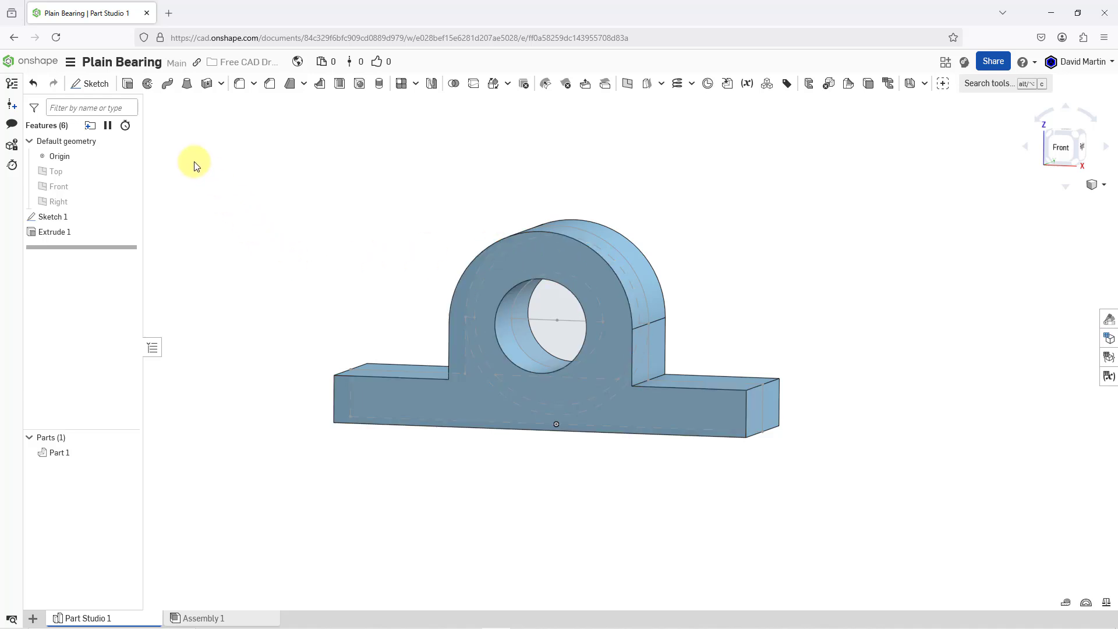
- Start a second solid extrude using the upper and lower Sketch 1 regions that form the full ring around the bore
{"action": "left_click", "coordinate": [128, 87]}
{"action": "right_click", "coordinate": [558, 264]}
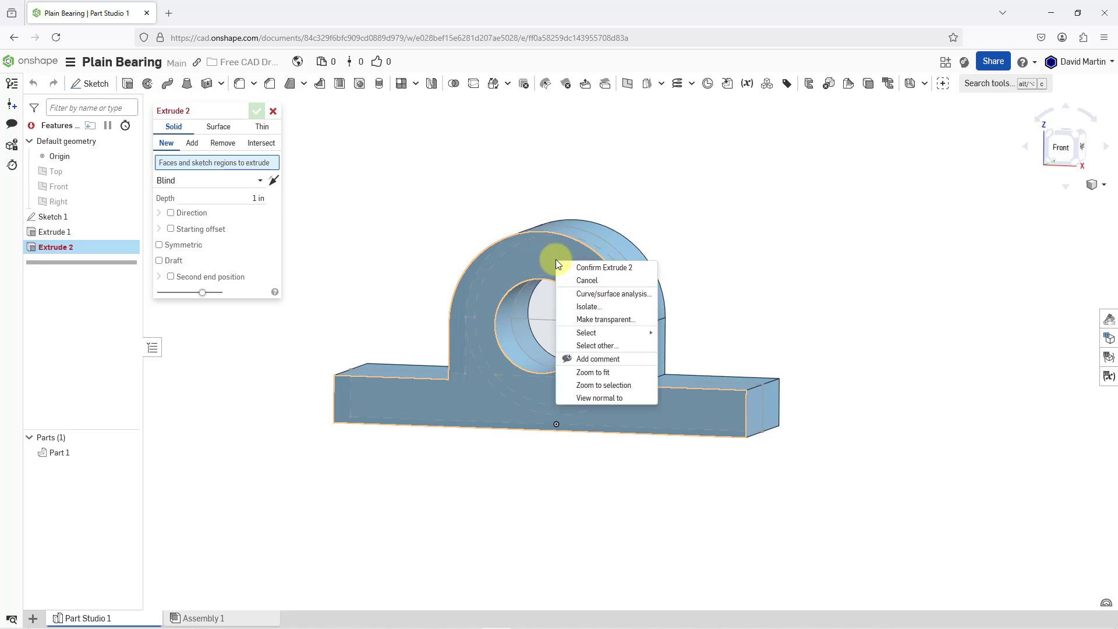
{"action": "left_click", "coordinate": [608, 346]}
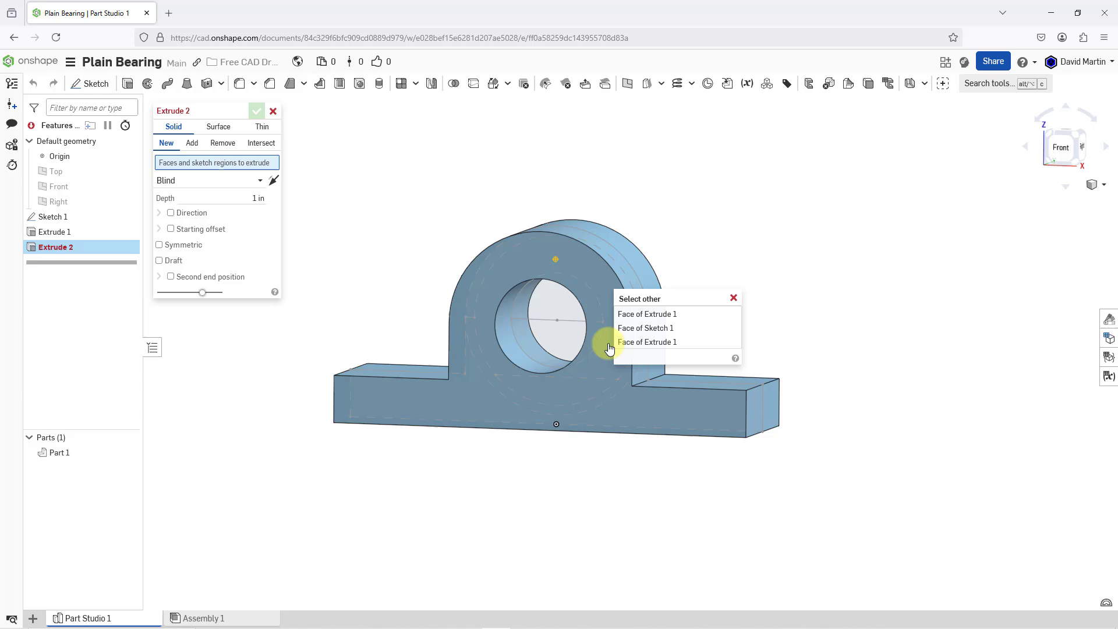
{"action": "left_click", "coordinate": [646, 327]}
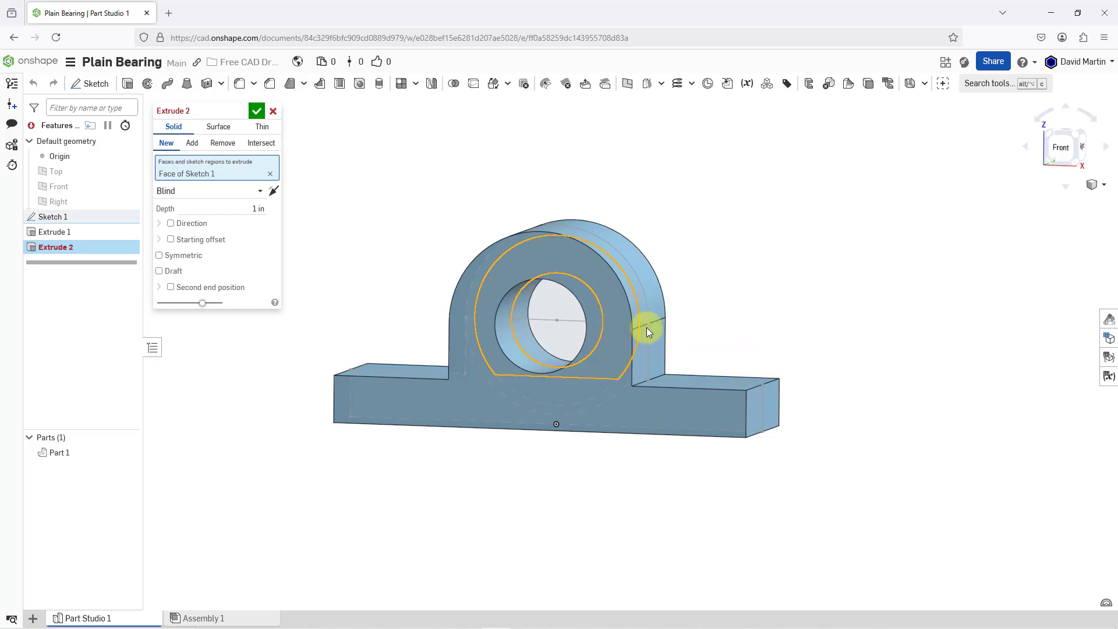
{"action": "mouse_move", "coordinate": [732, 206]}
{"action": "right_mouse_down"}
{"action": "mouse_move", "coordinate": [688, 211]}
{"action": "mouse_move", "coordinate": [708, 202]}
{"action": "right_mouse_up"}
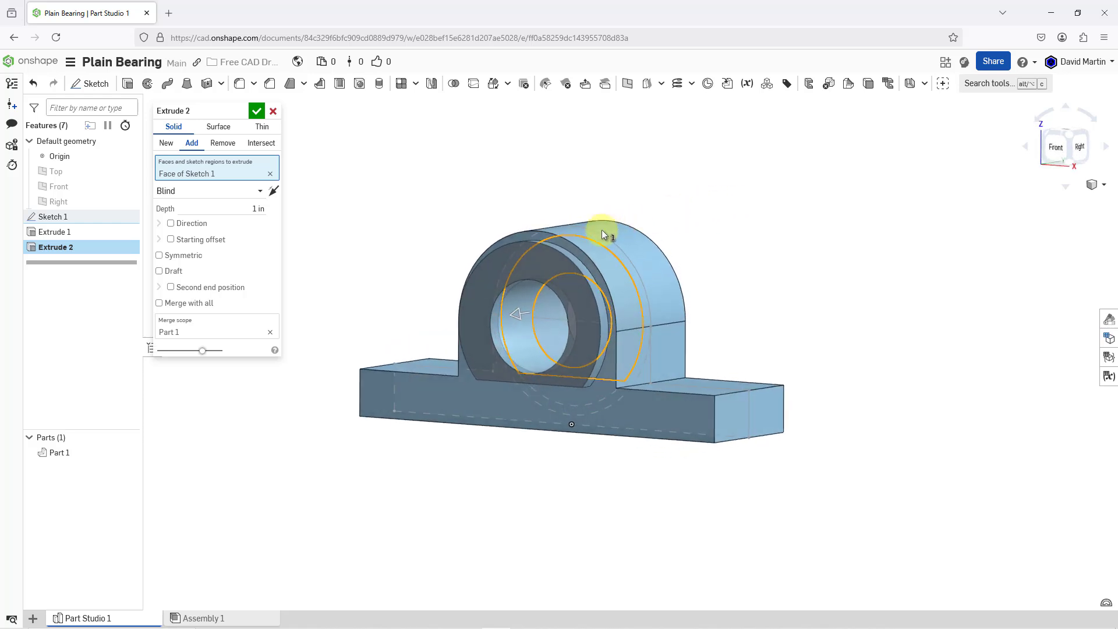
{"action": "right_click", "coordinate": [585, 396]}
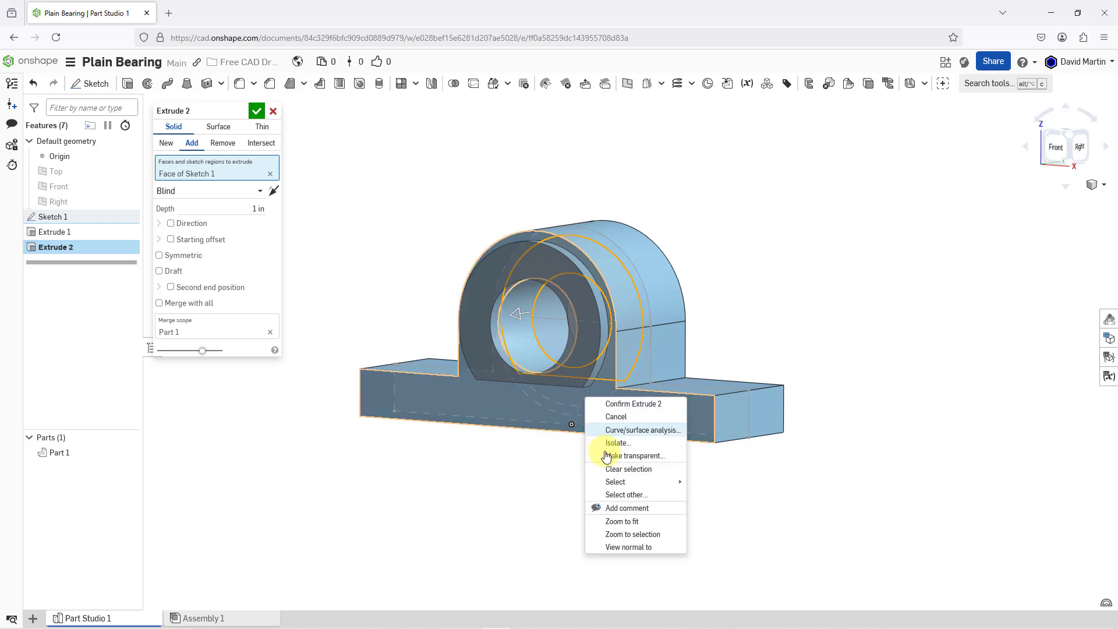
{"action": "left_click", "coordinate": [626, 495]}
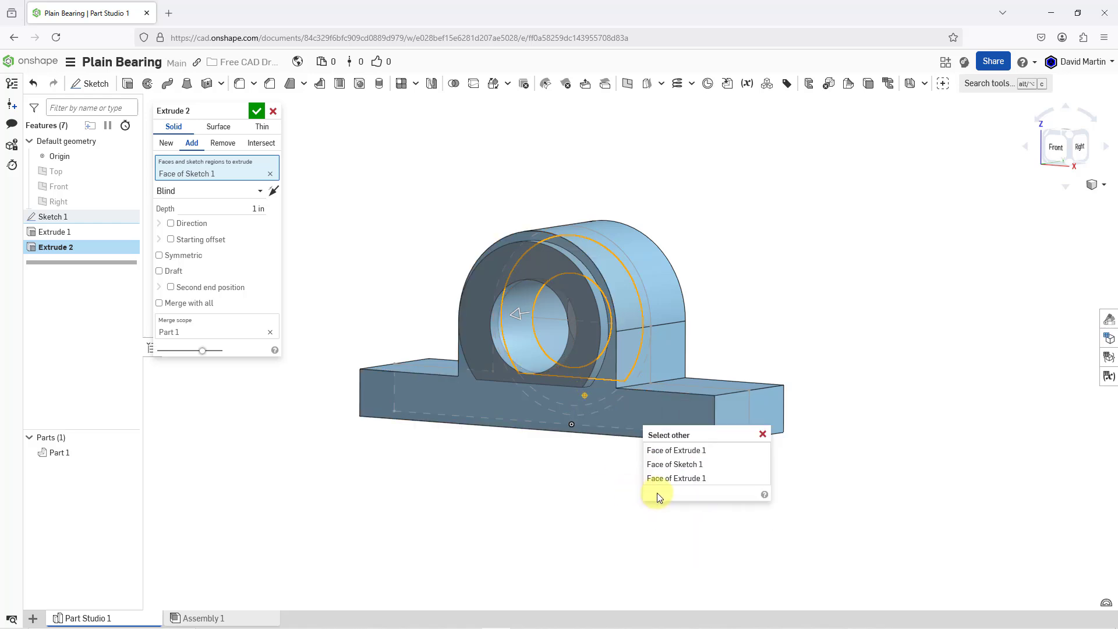
{"action": "left_click", "coordinate": [685, 471]}
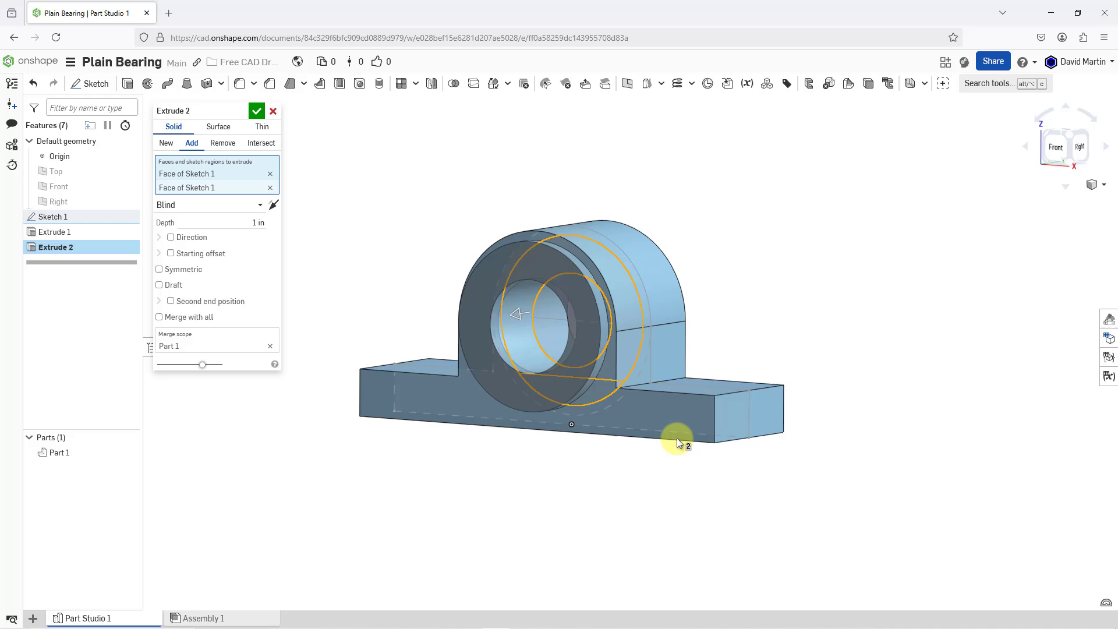
- Set the ring extrude's depth to 1.875 in, make it symmetric, complete it, and hide Sketch 1
{"action": "mouse_move", "coordinate": [641, 177]}
{"action": "right_mouse_down"}
{"action": "mouse_move", "coordinate": [622, 189]}
{"action": "mouse_move", "coordinate": [634, 184]}
{"action": "right_mouse_up"}
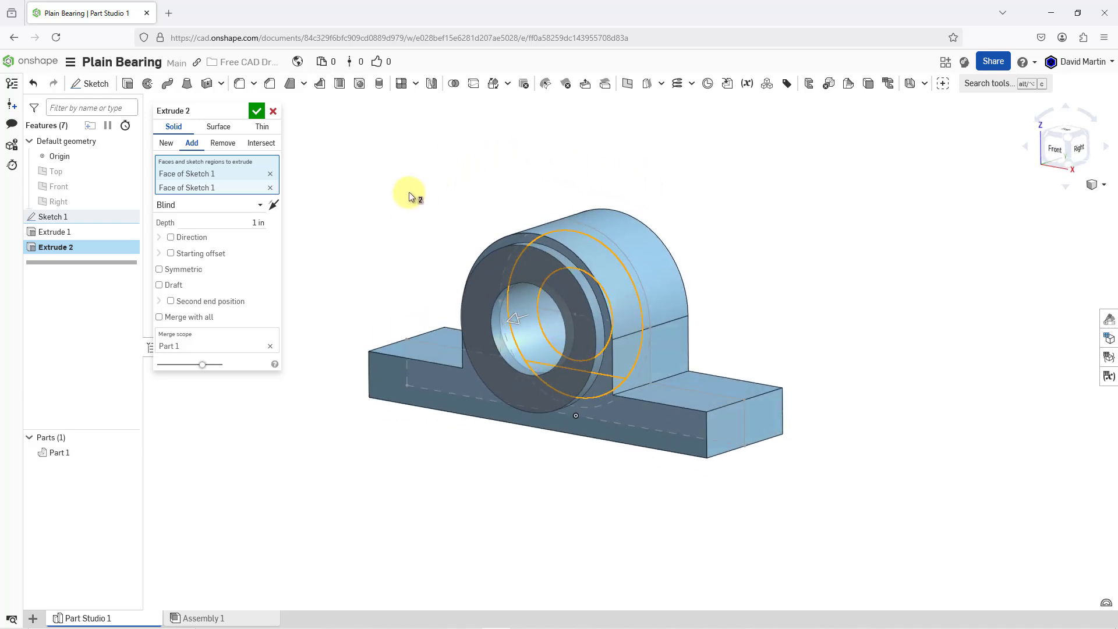
{"action": "left_click", "coordinate": [235, 218]}
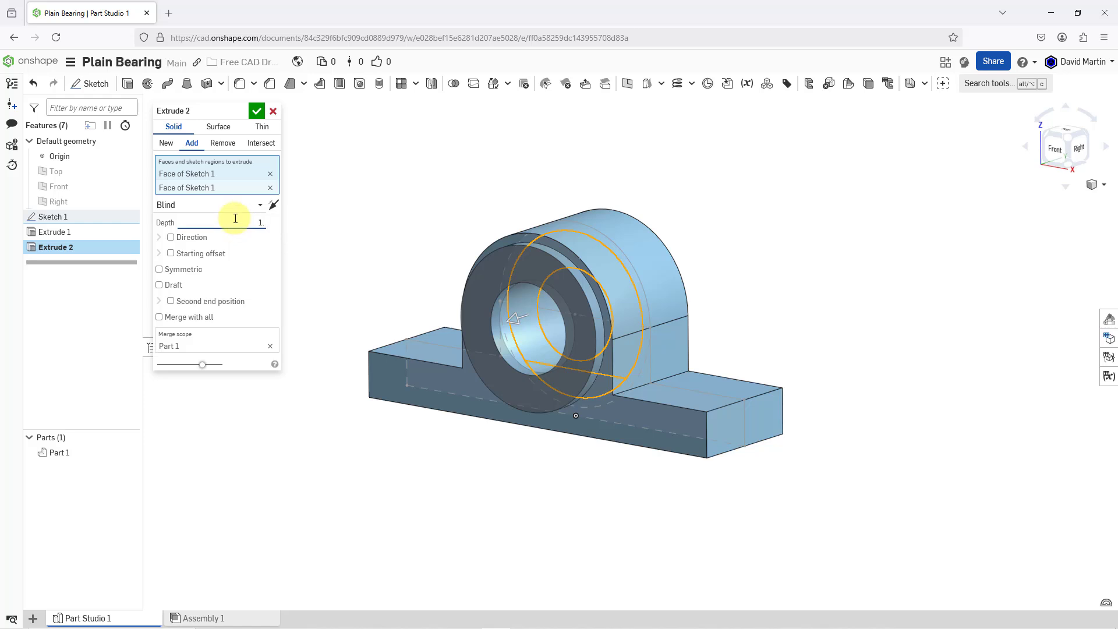
{"action": "type", "text": "1.875"}
{"action": "key", "text": "Return"}
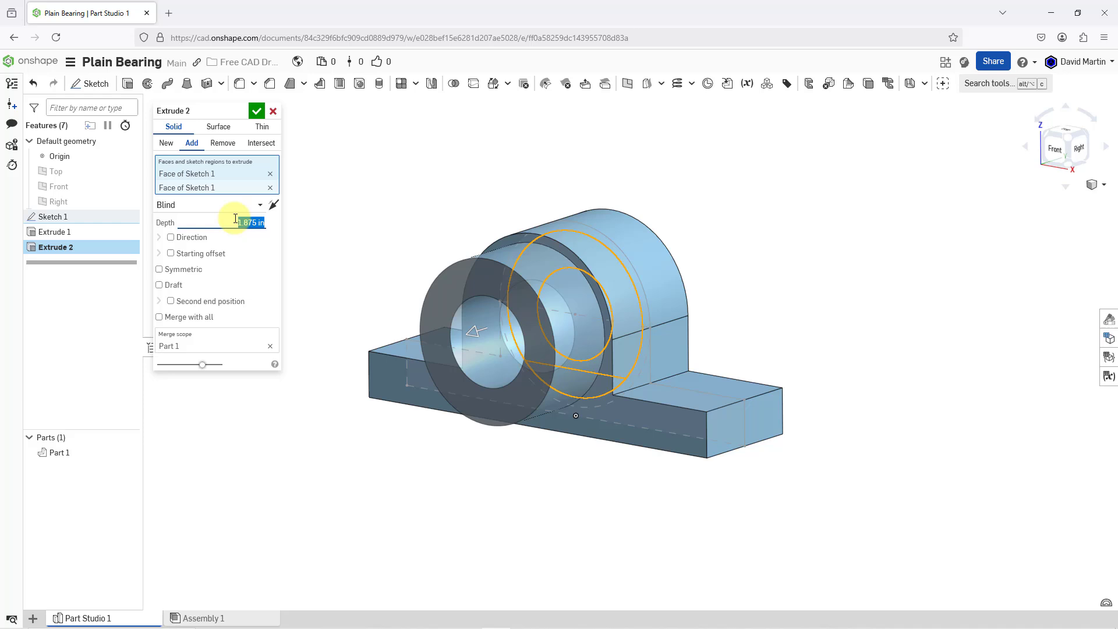
{"action": "left_click", "coordinate": [159, 270]}
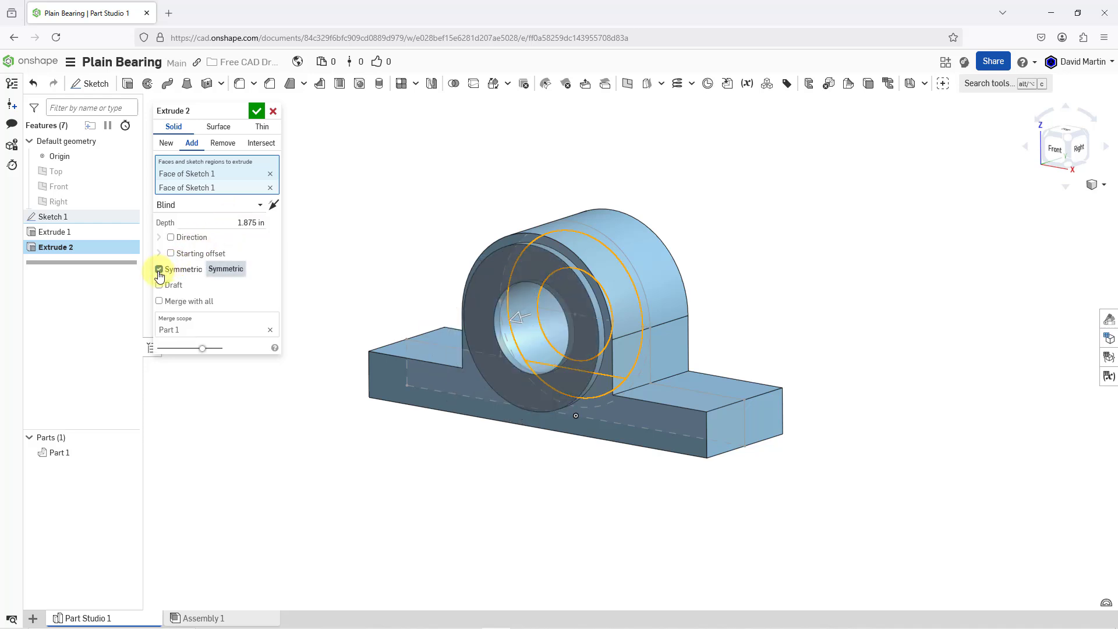
{"action": "left_click", "coordinate": [257, 111]}
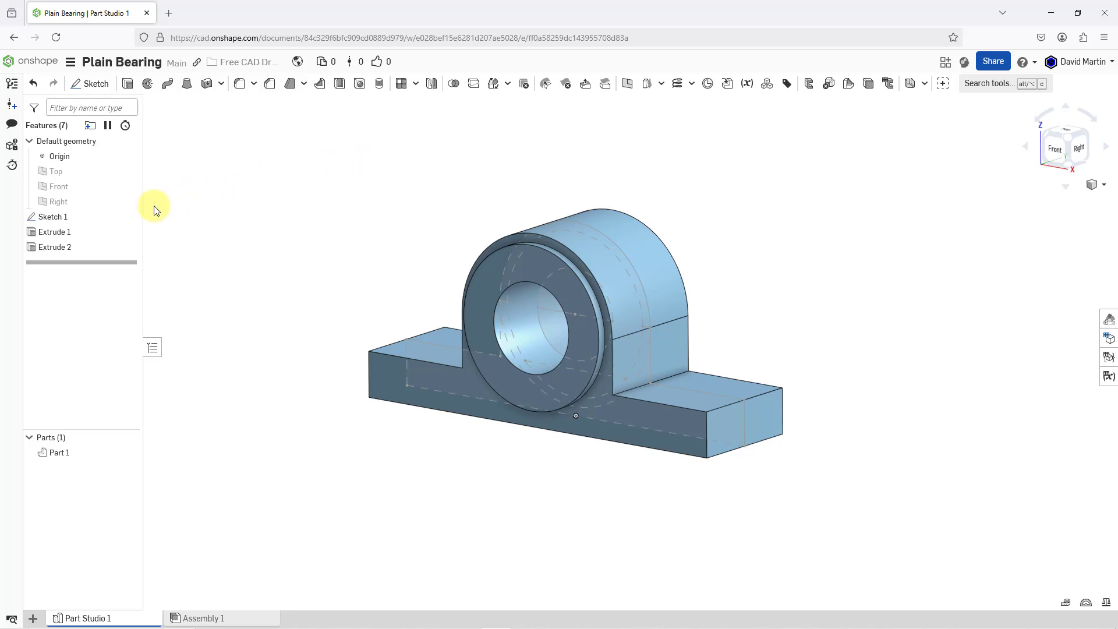
{"action": "left_click", "coordinate": [127, 217]}
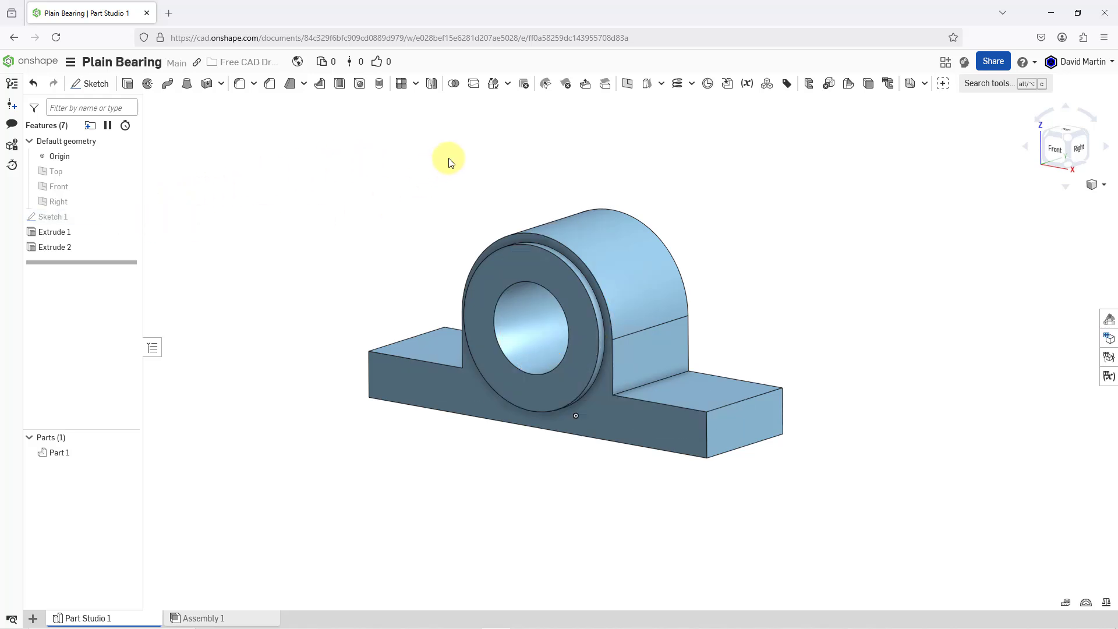
- Examine the bearing body and the raised boss around the bore up close and from different angles
{"action": "mouse_move", "coordinate": [449, 160]}
{"action": "right_mouse_down"}
{"action": "mouse_move", "coordinate": [372, 154]}
{"action": "mouse_move", "coordinate": [459, 152]}
{"action": "mouse_move", "coordinate": [459, 172]}
{"action": "right_mouse_up"}
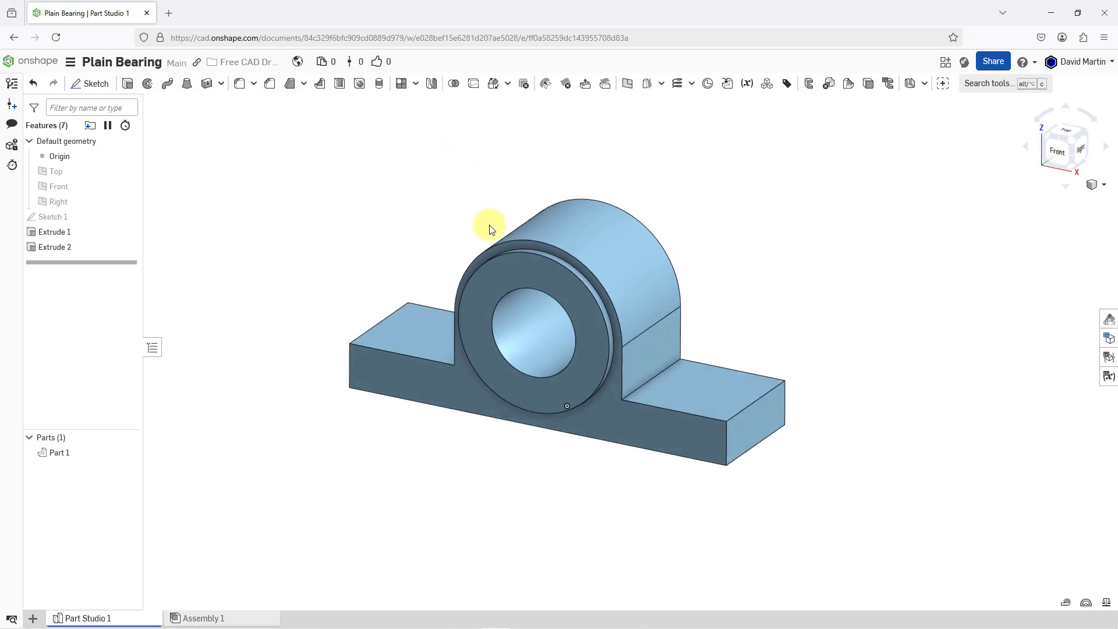
{"action": "scroll", "coordinate": [495, 233], "scroll_direction": "up", "scroll_amount": 3}
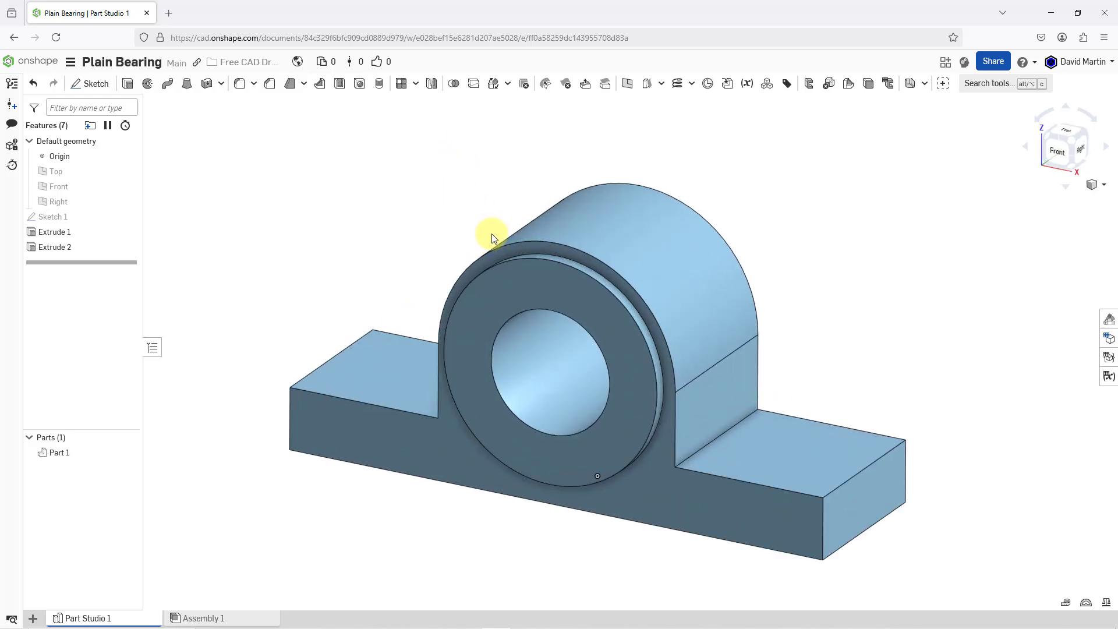
{"action": "middle_click_drag", "start_coordinate": [491, 233], "coordinate": [491, 200]}
{"action": "scroll", "coordinate": [491, 249], "scroll_direction": "down", "scroll_amount": 3}
{"action": "scroll", "coordinate": [488, 202], "scroll_direction": "up", "scroll_amount": 2}
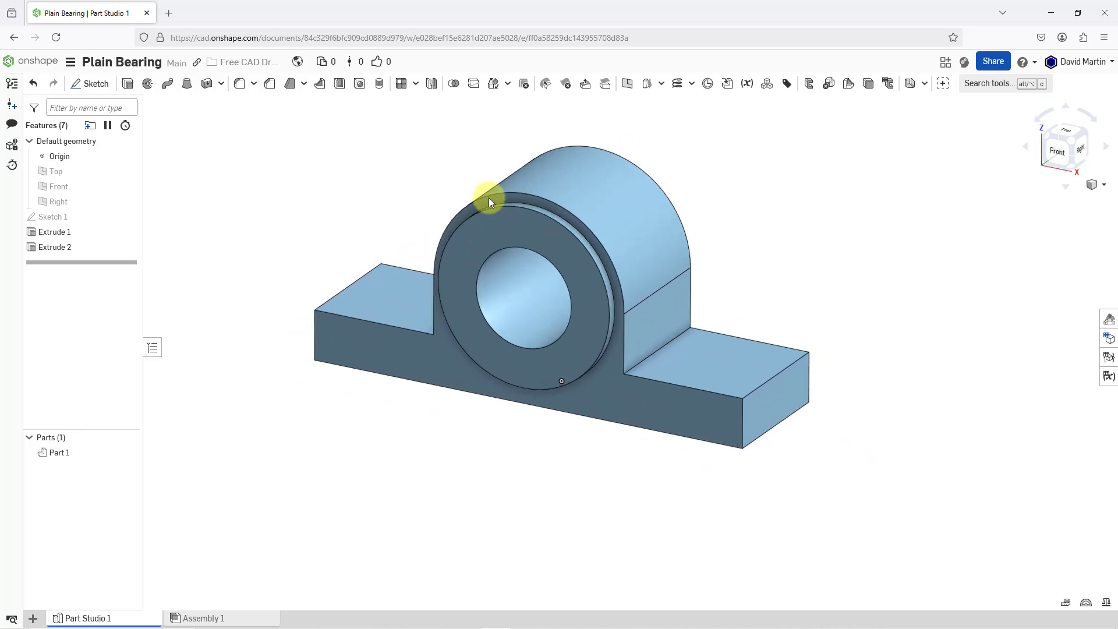
{"action": "scroll", "coordinate": [488, 202], "scroll_direction": "up", "scroll_amount": 5}
{"action": "right_click_drag", "start_coordinate": [497, 167], "coordinate": [446, 236]}
{"action": "scroll", "coordinate": [479, 201], "scroll_direction": "down", "scroll_amount": 5}
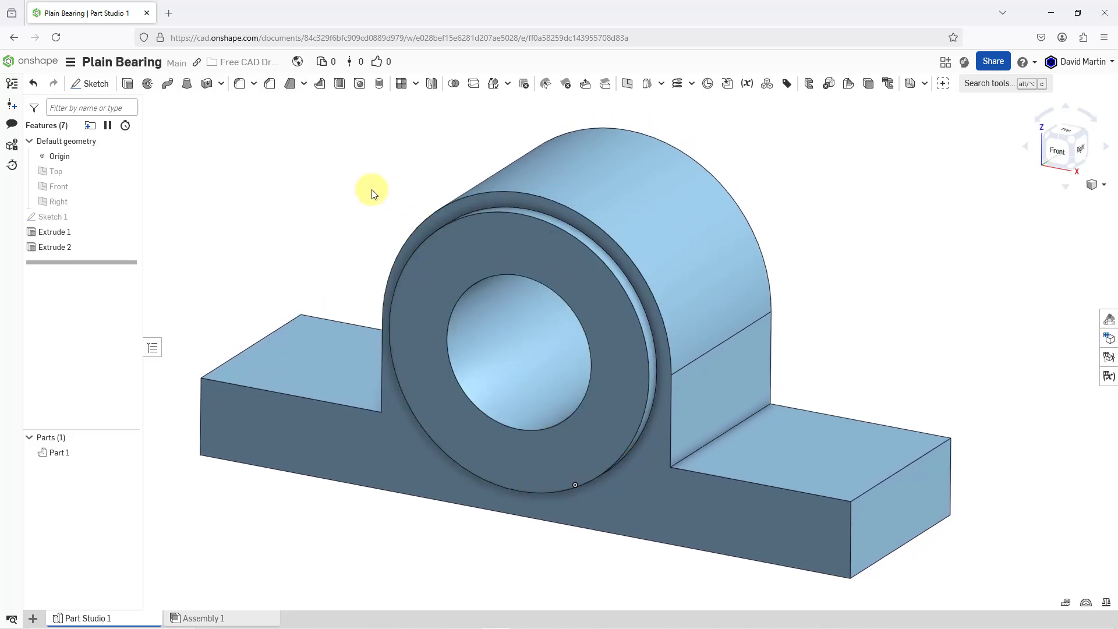